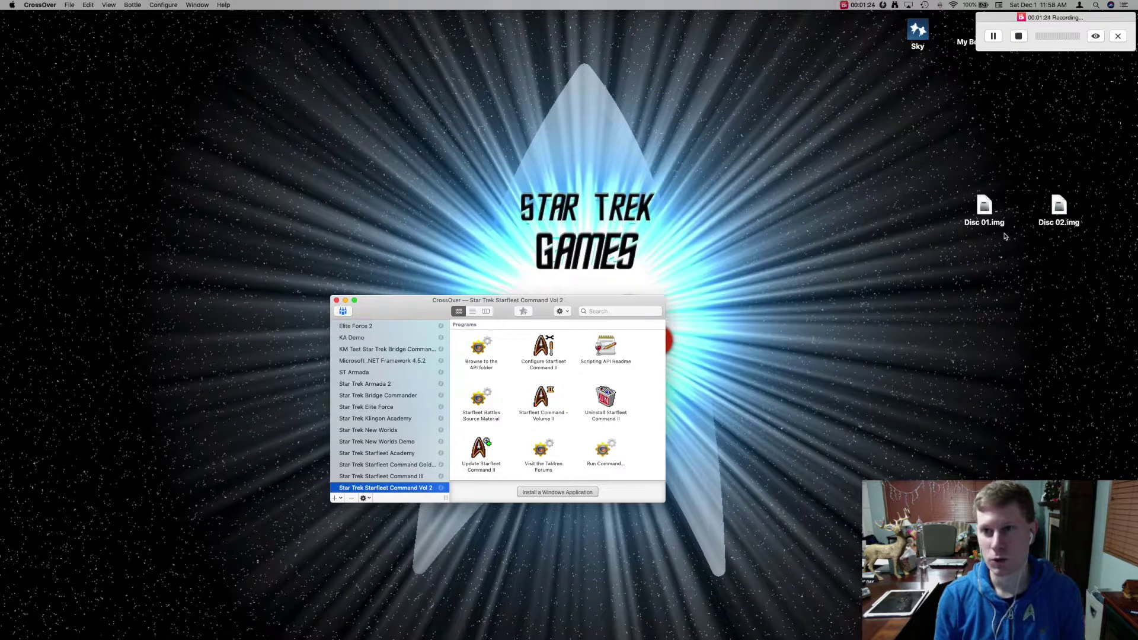
Mount Disc 01.img from the Desktop with DAEMON Tools so the SFC2_1 disc appears
click(883, 5)
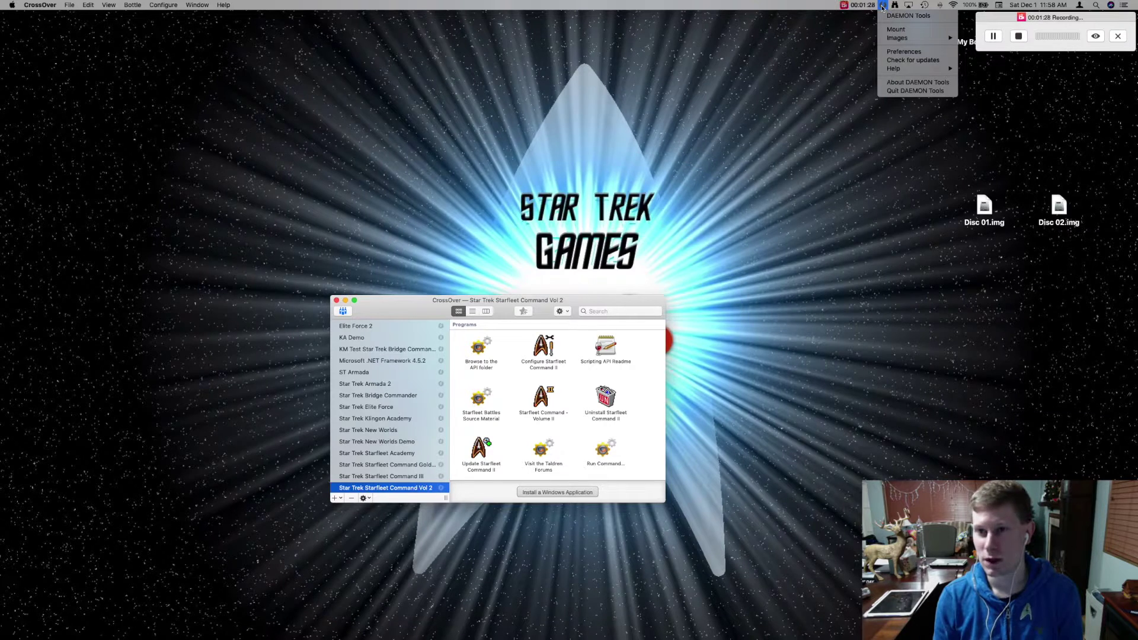
click(884, 7)
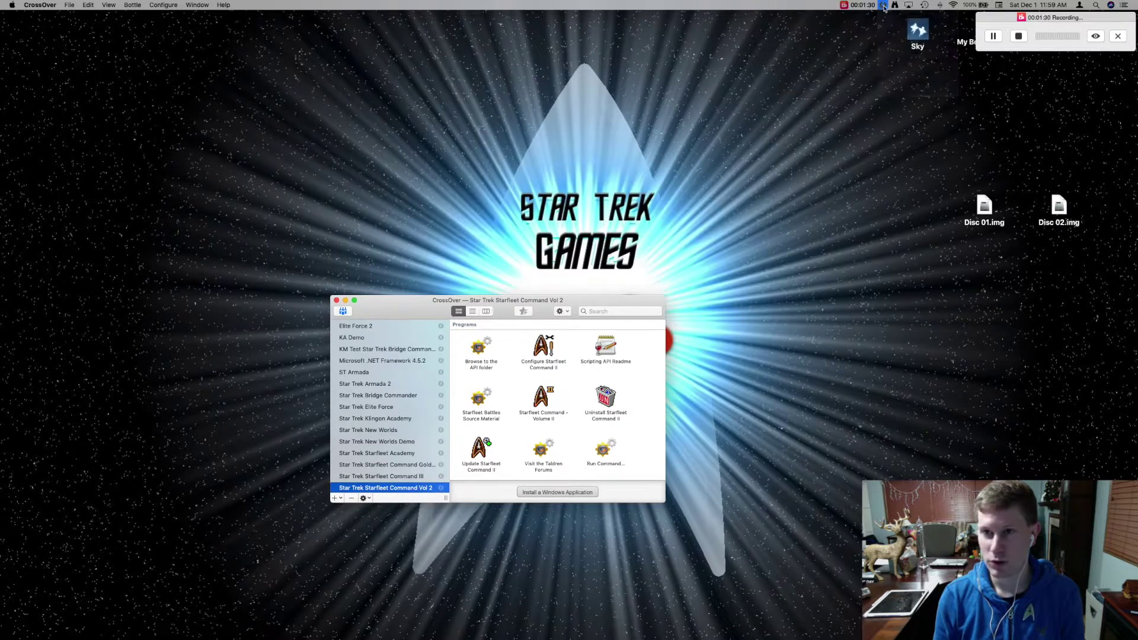
click(884, 7)
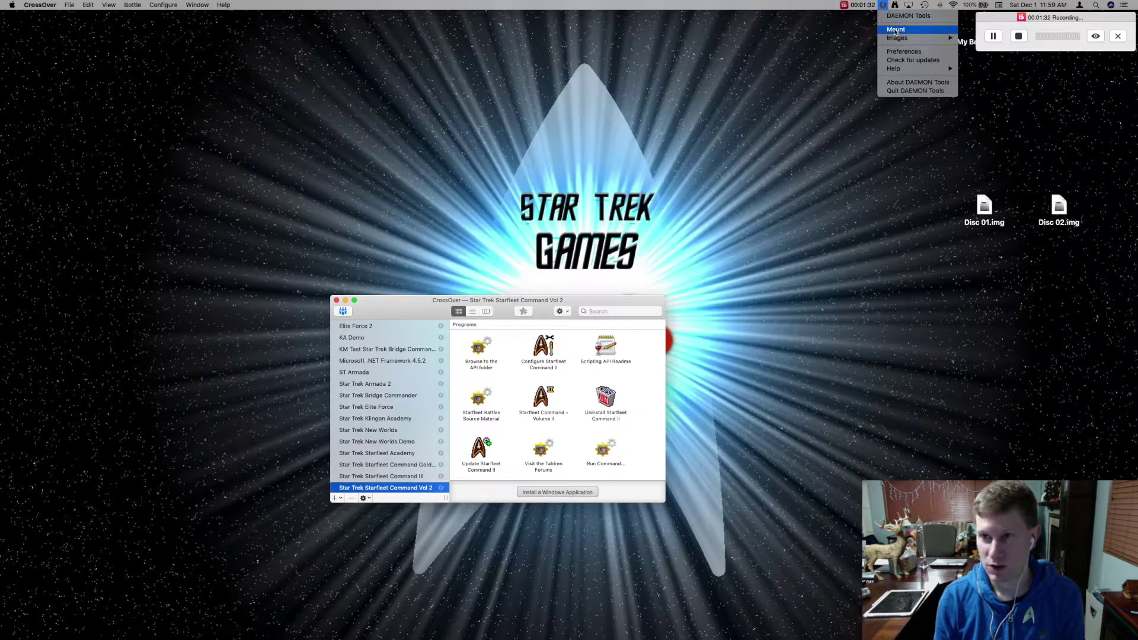
click(919, 30)
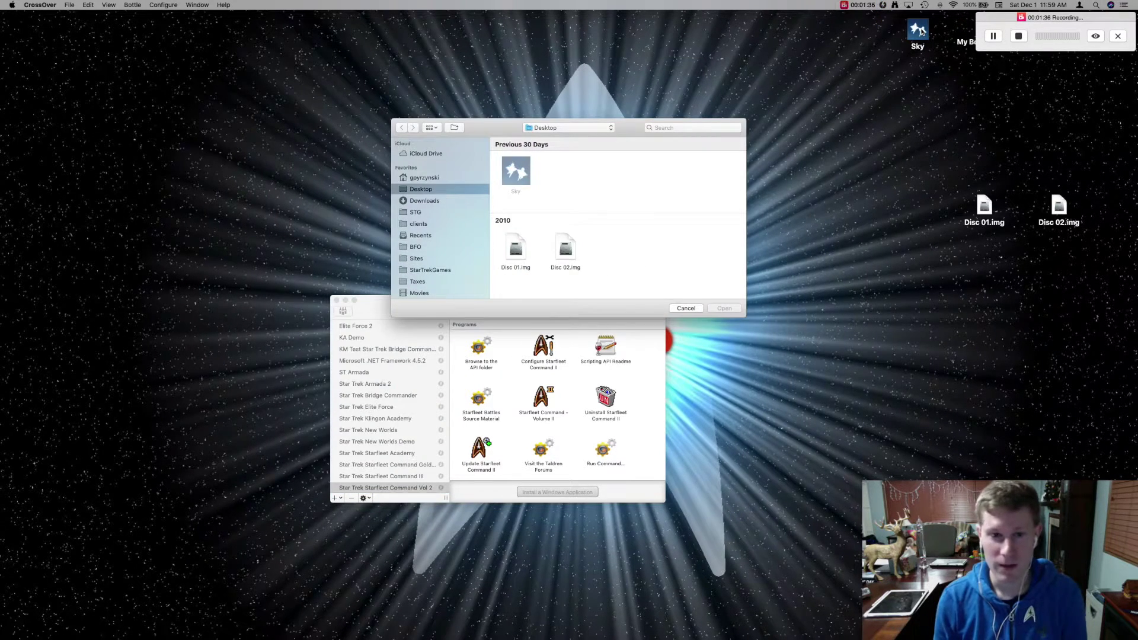
drag(632, 264, 552, 255)
click(511, 251)
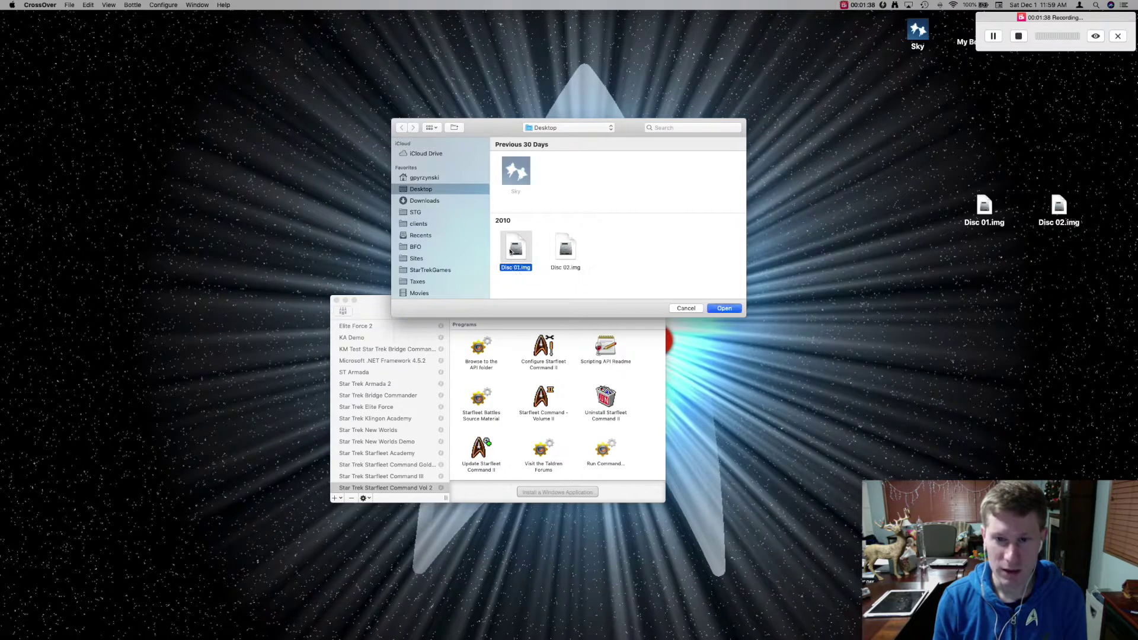
click(726, 308)
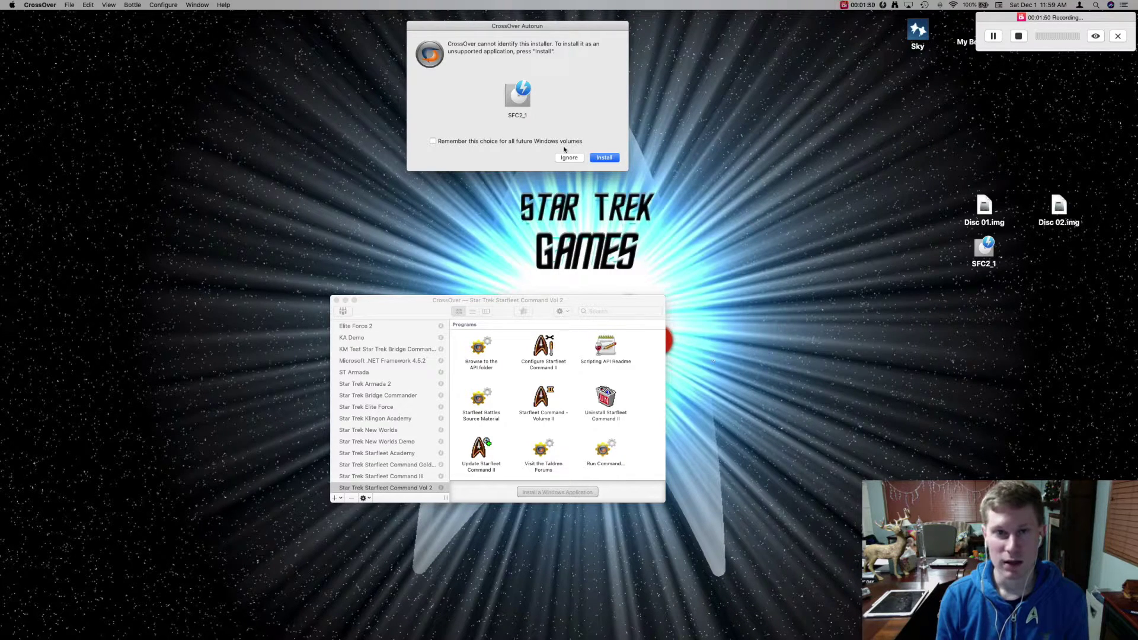
Mount Disc 02.ccd from the DAEMON Tools image library as SFC2_2, then hide the window
mouse_move(828, 634)
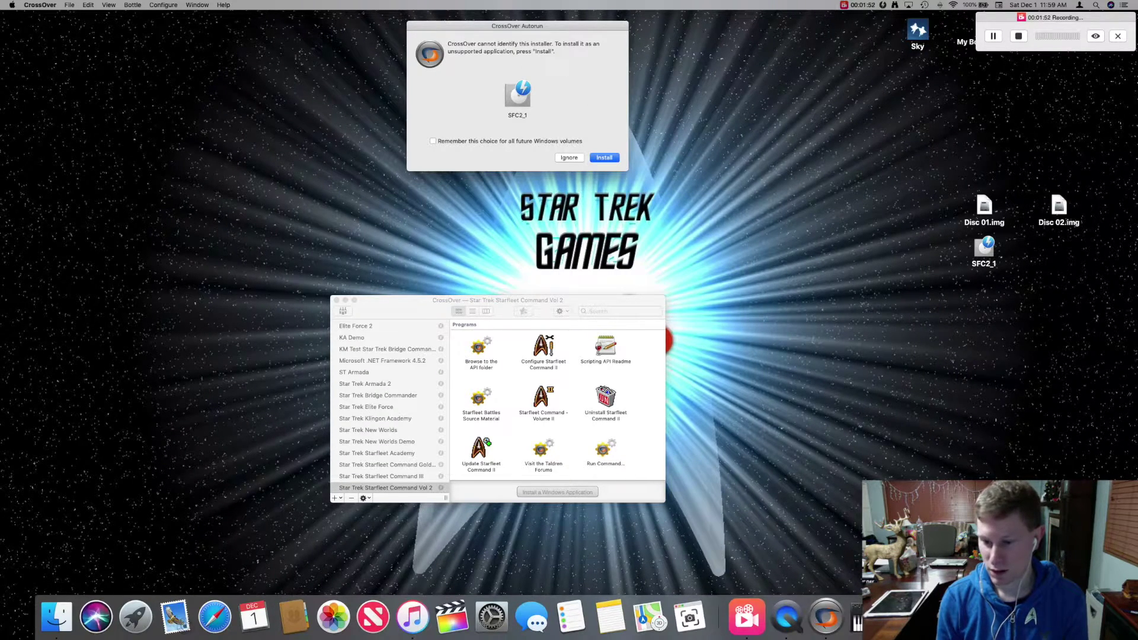
click(884, 5)
click(888, 16)
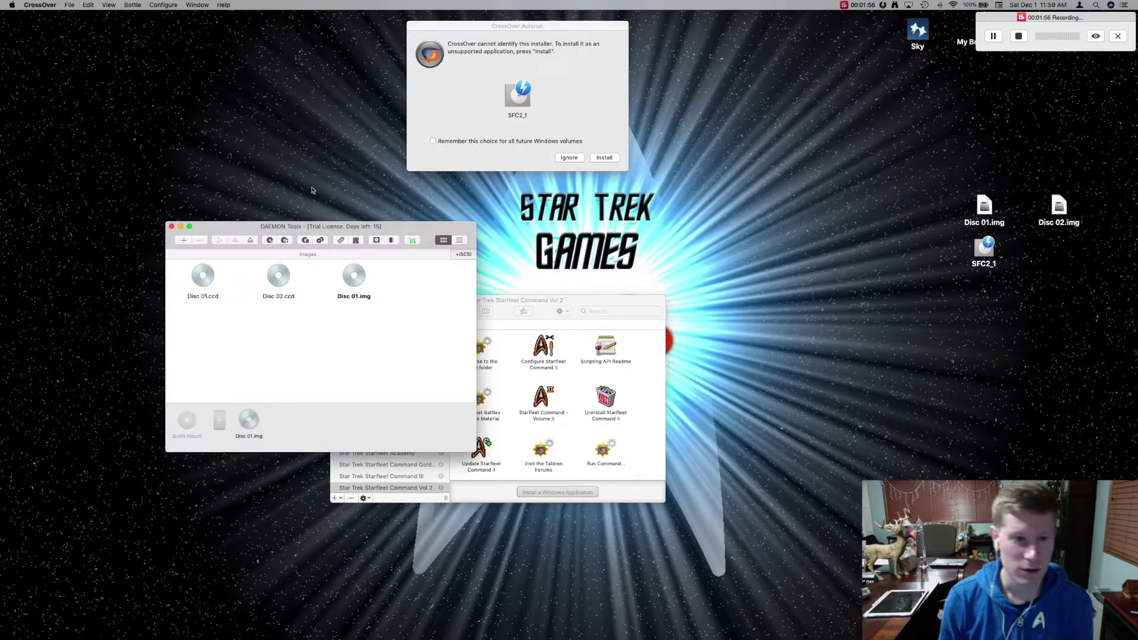
drag(398, 227, 861, 299)
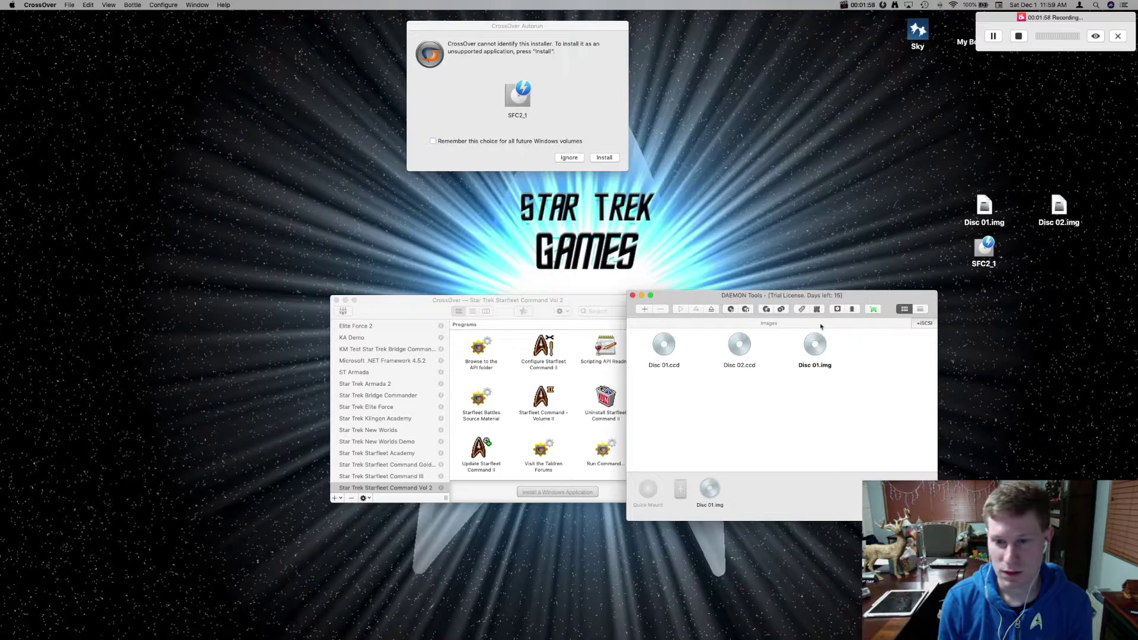
click(746, 348)
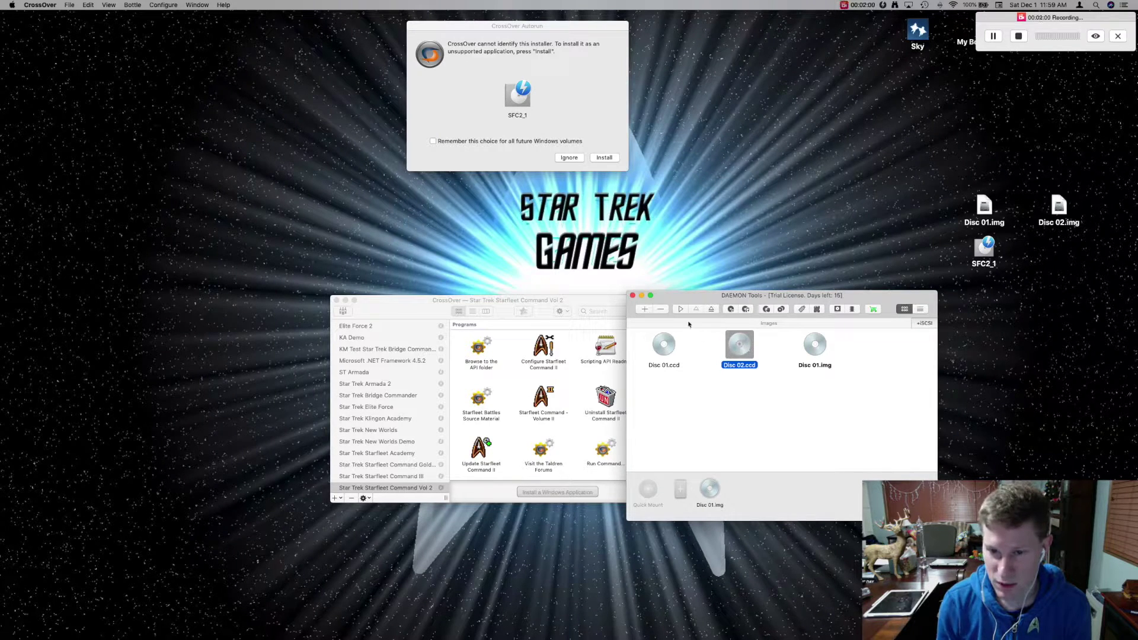
right_click(740, 348)
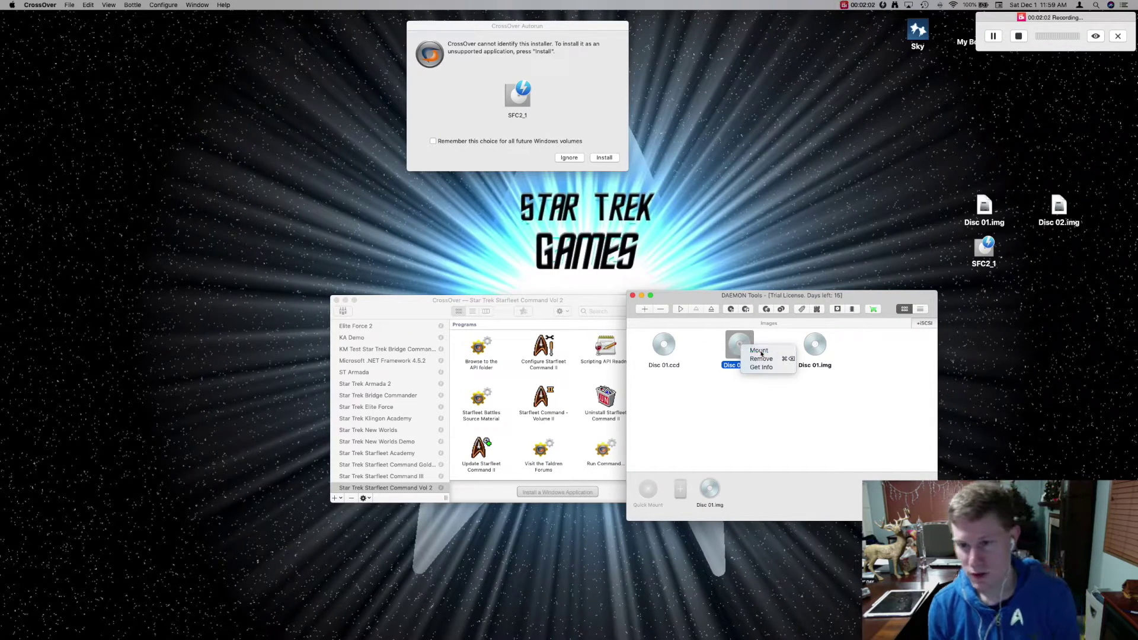
click(759, 351)
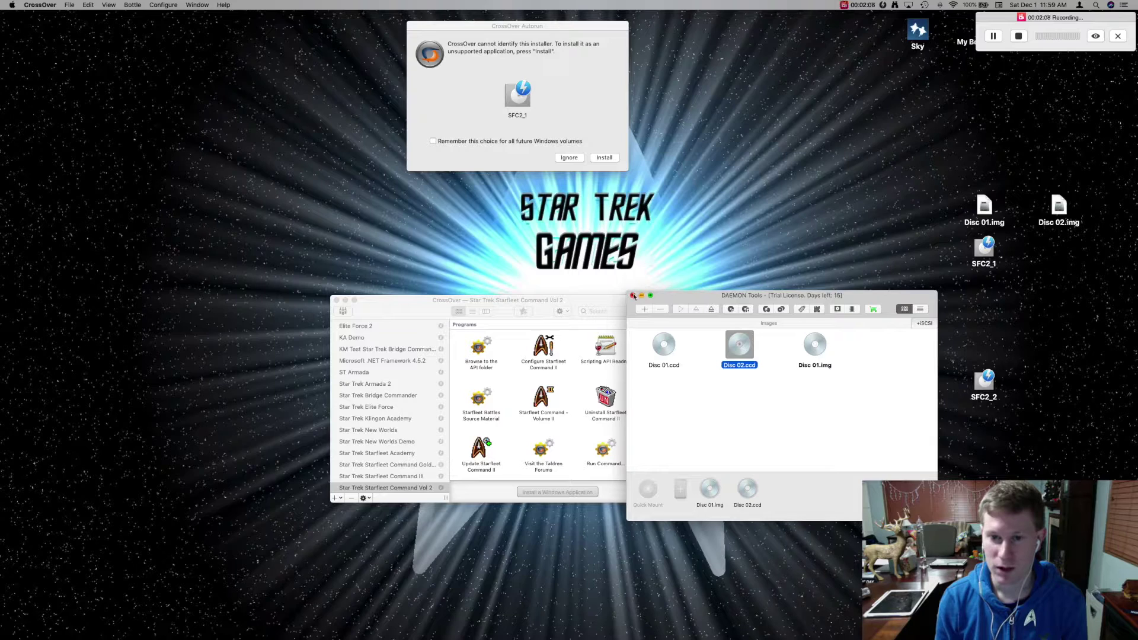
drag(695, 299, 791, 320)
key(super+h)
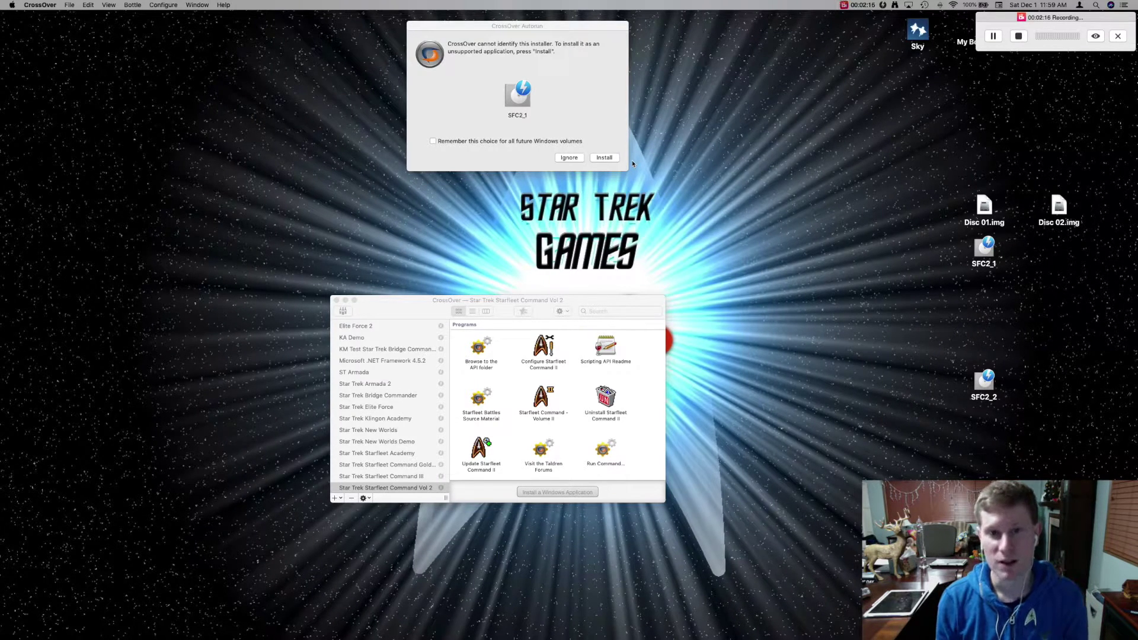
Accept installing from the SFC2_1 disc and name the unlisted application 'SFC2 VIDEO'
click(602, 158)
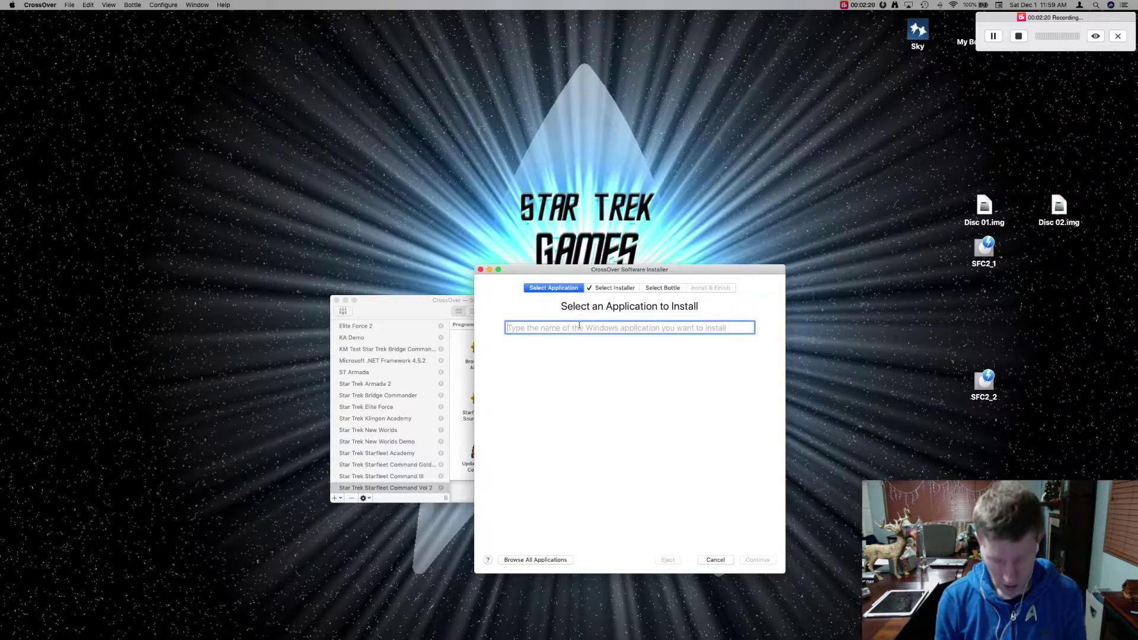
text(SC)
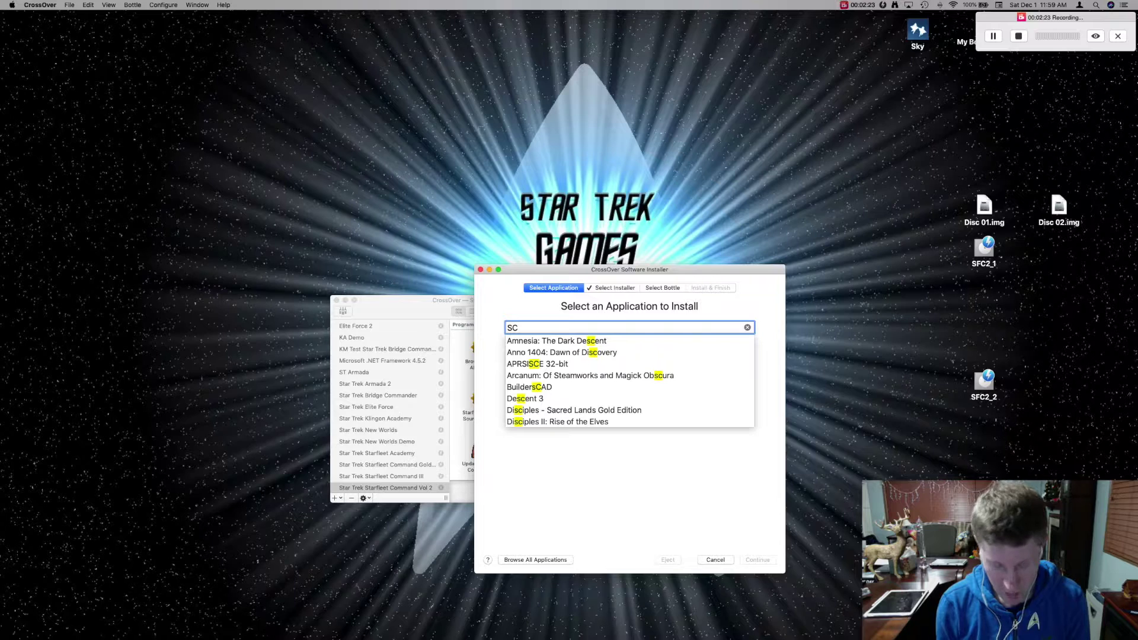
key(BackSpace)
text(FC2)
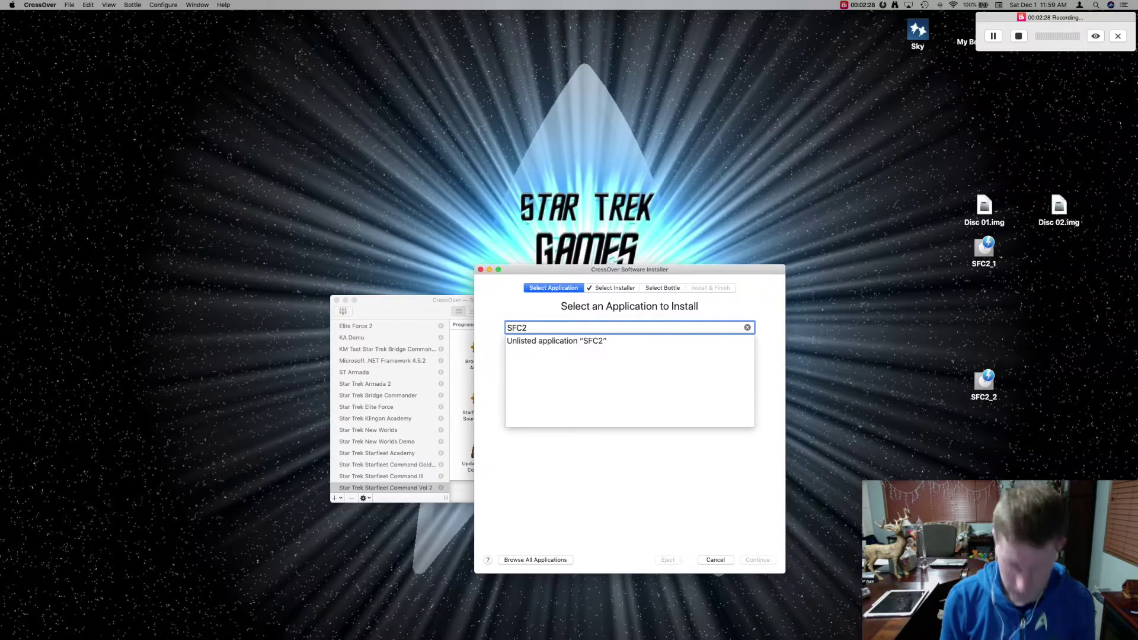
text( VDIO=)
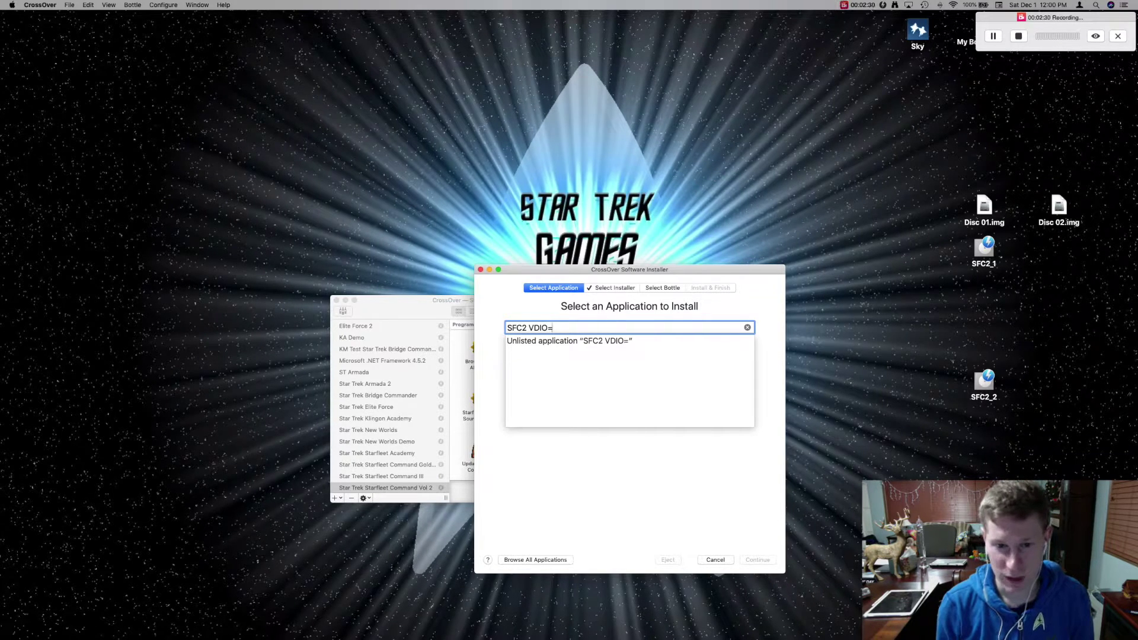
key(BackSpace)
key(BackSpace)
key(BackSpace)
key(BackSpace)
text(IDO)
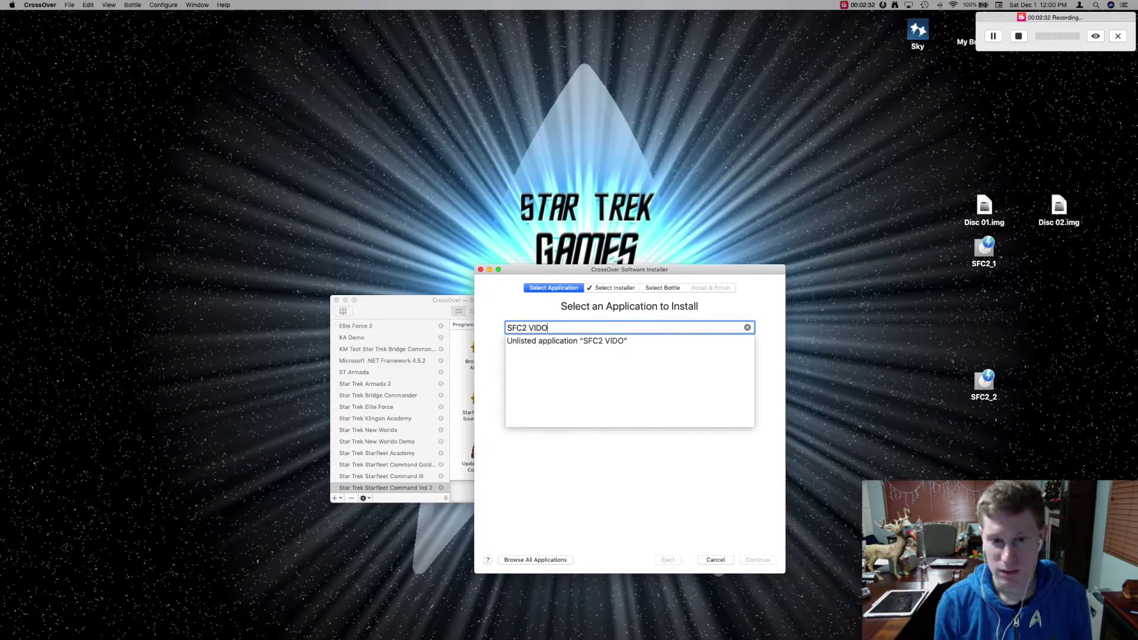
key(BackSpace)
text(EO)
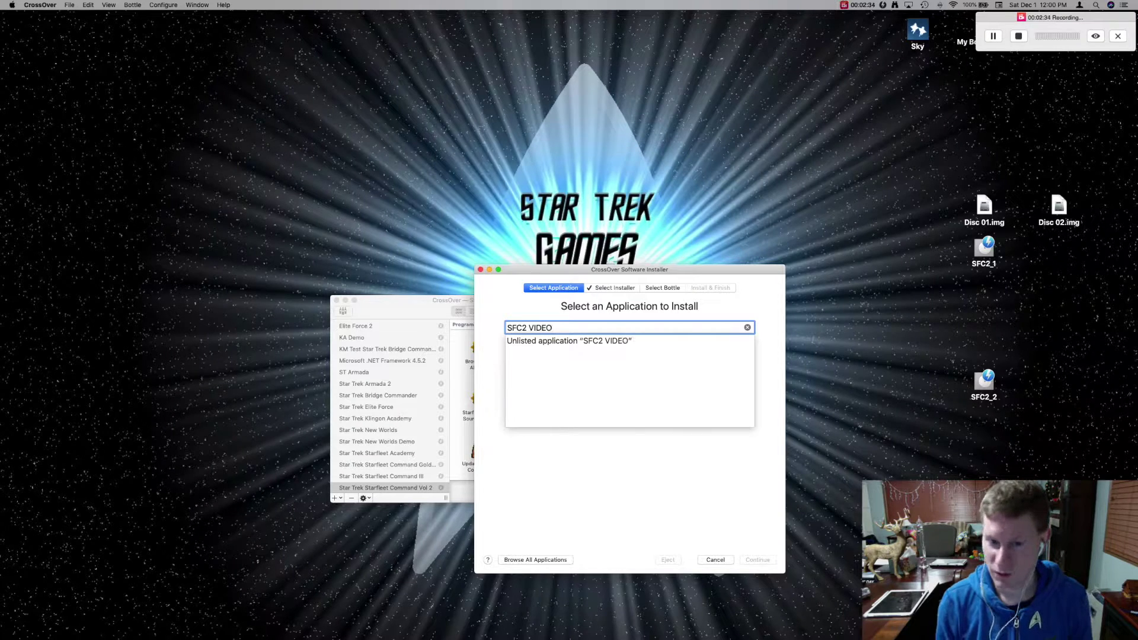
Install unlisted SFC2 VIDEO into a new Windows 7 bottle named SFC2 VIDEO
click(578, 341)
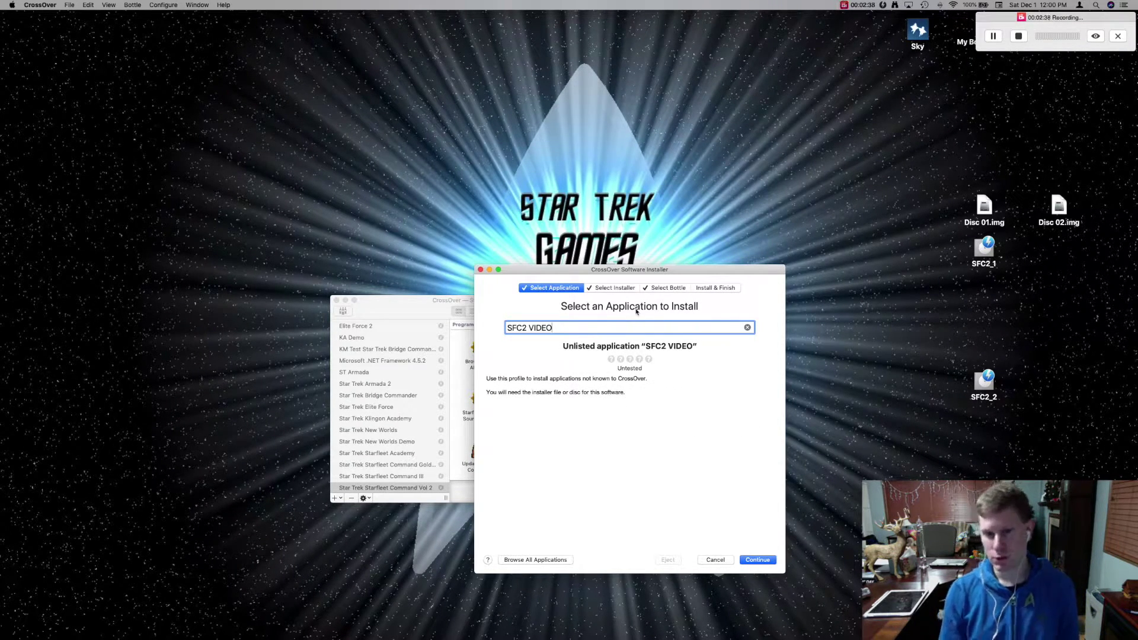
click(655, 288)
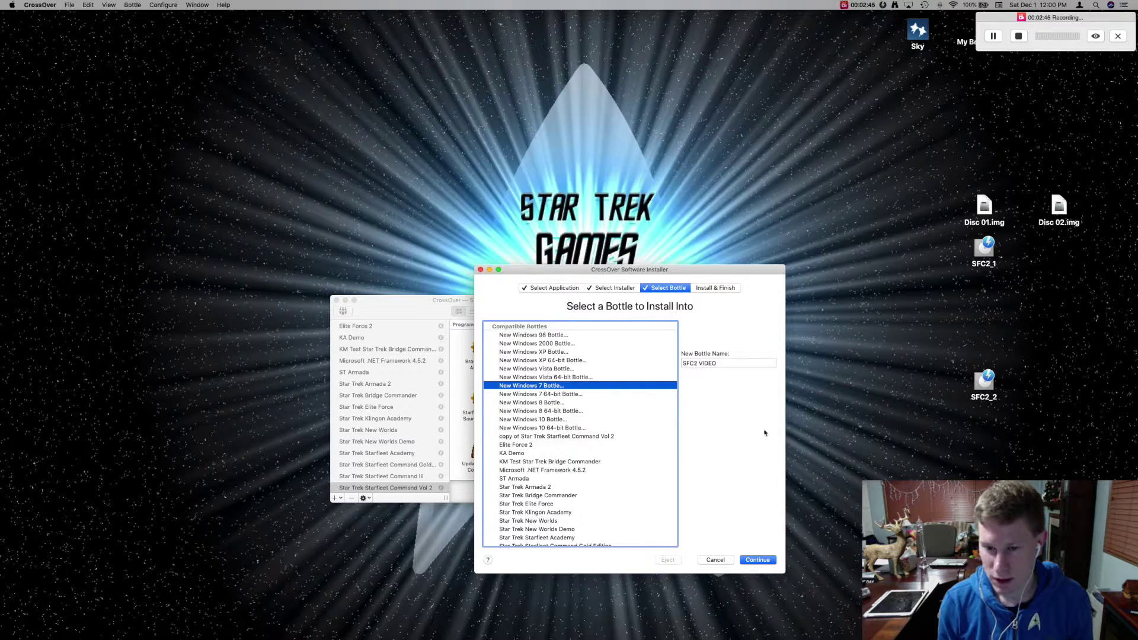
click(775, 563)
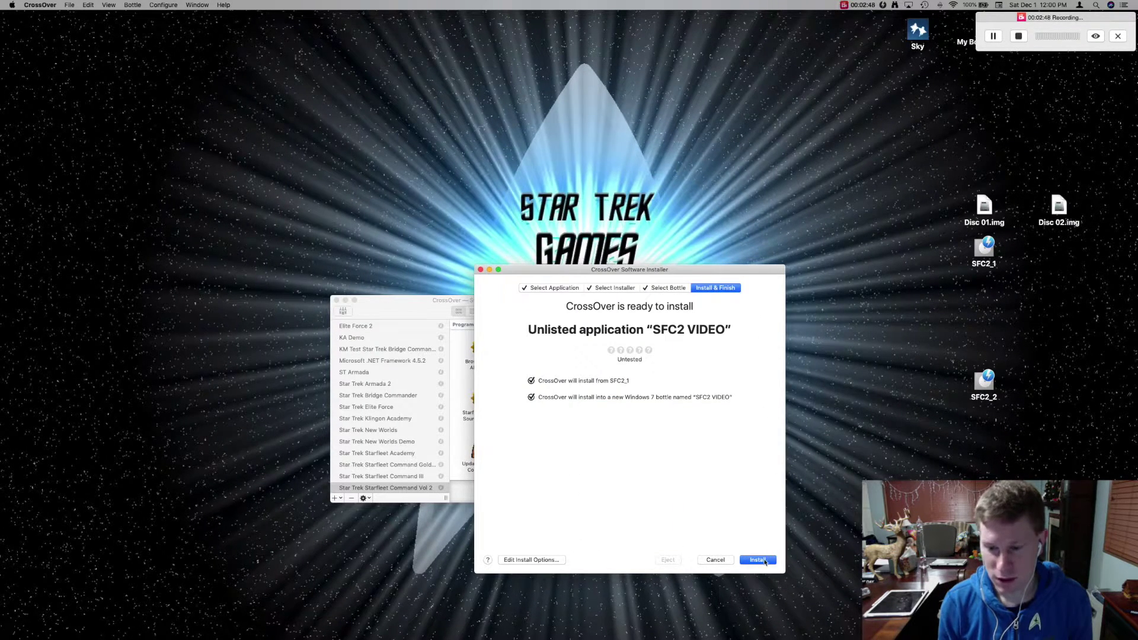
click(769, 560)
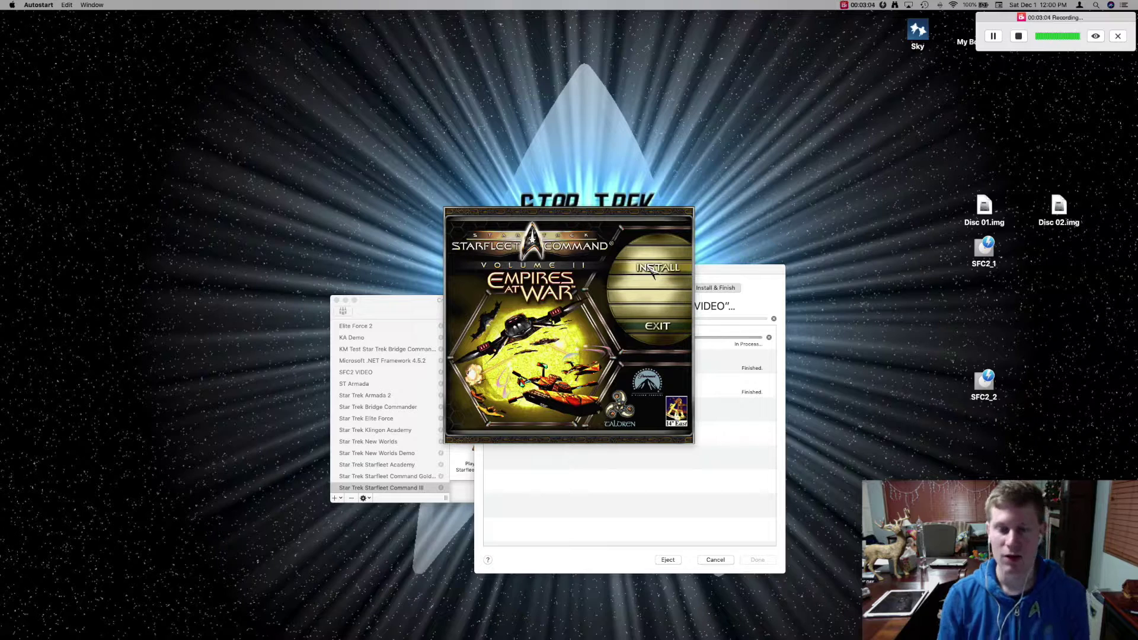
Launch Starfleet Command II setup and accept the default install location
click(650, 269)
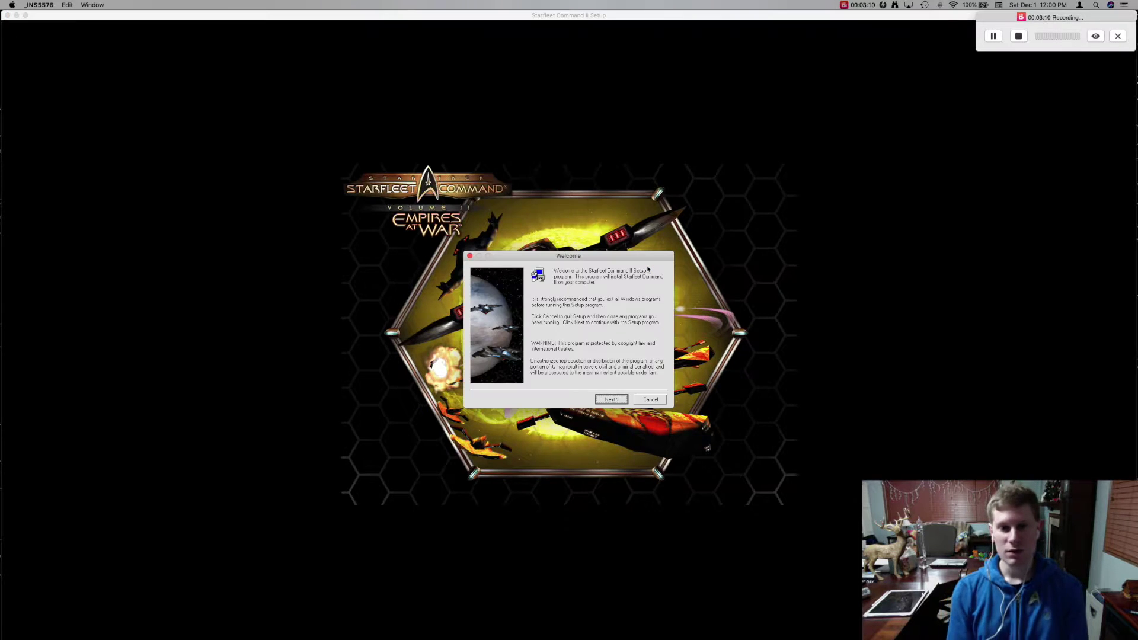
click(613, 401)
click(613, 402)
click(613, 401)
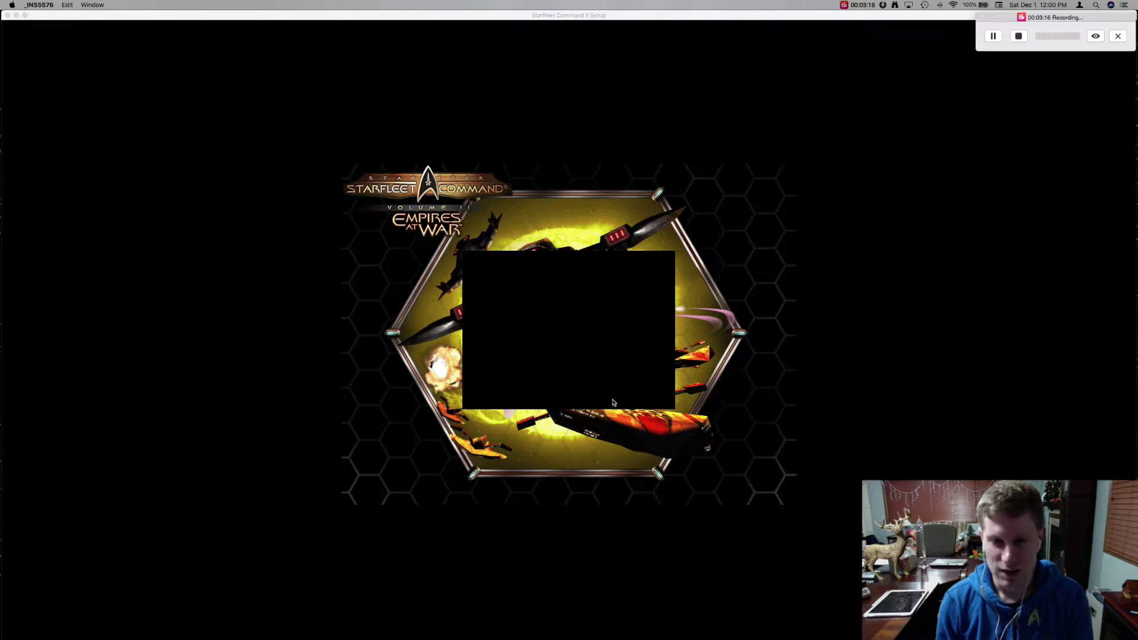
click(612, 400)
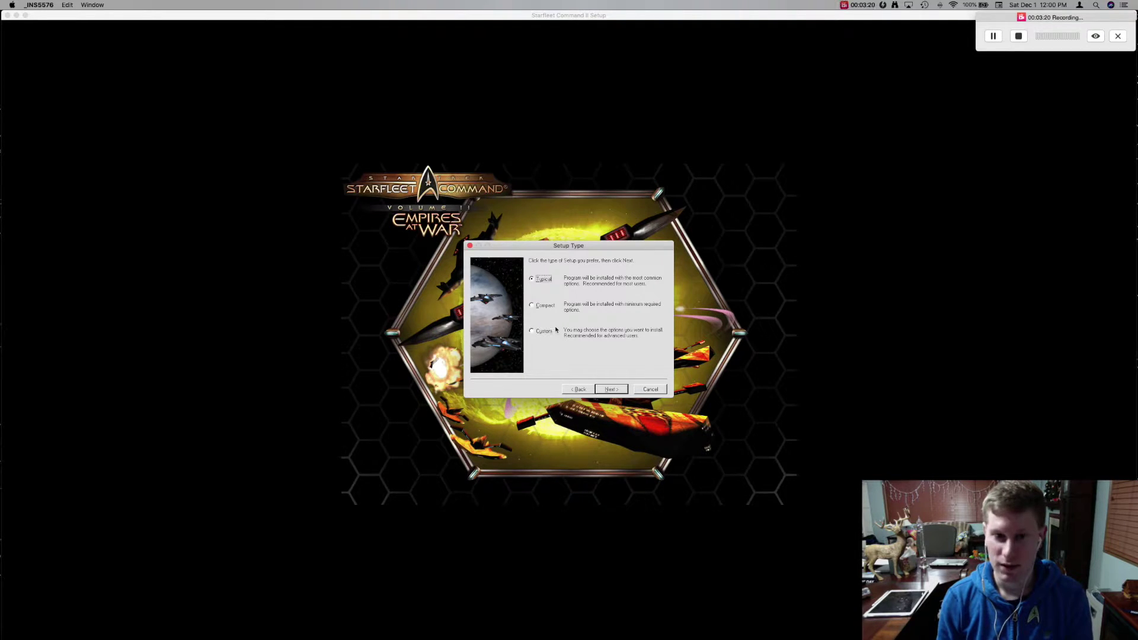
Choose the Custom setup type and keep every component checked
click(532, 331)
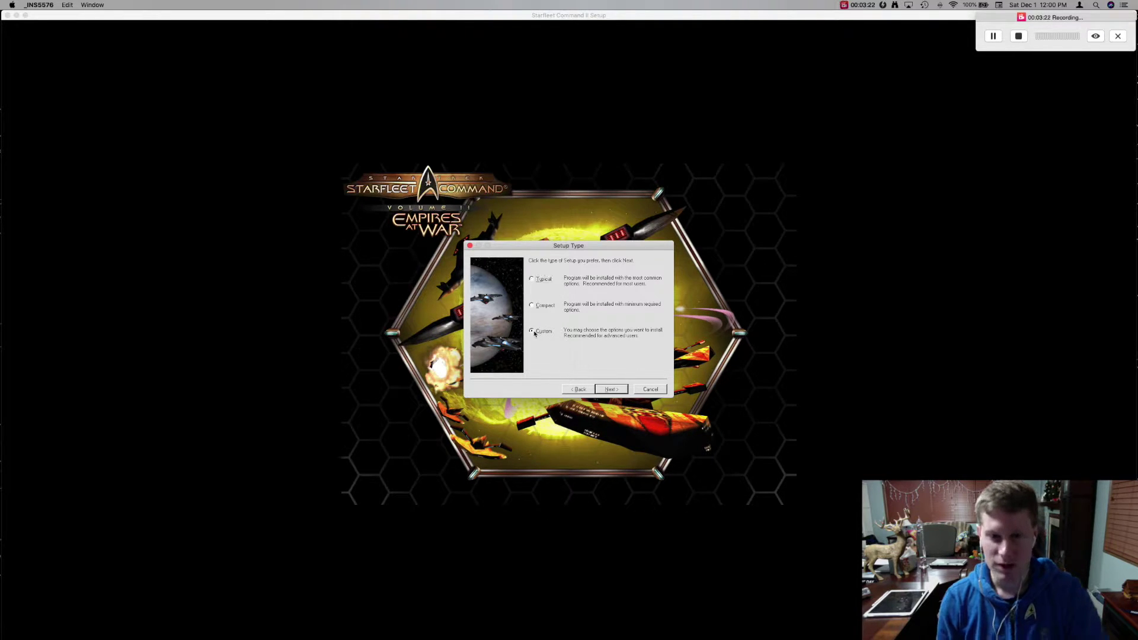
click(613, 390)
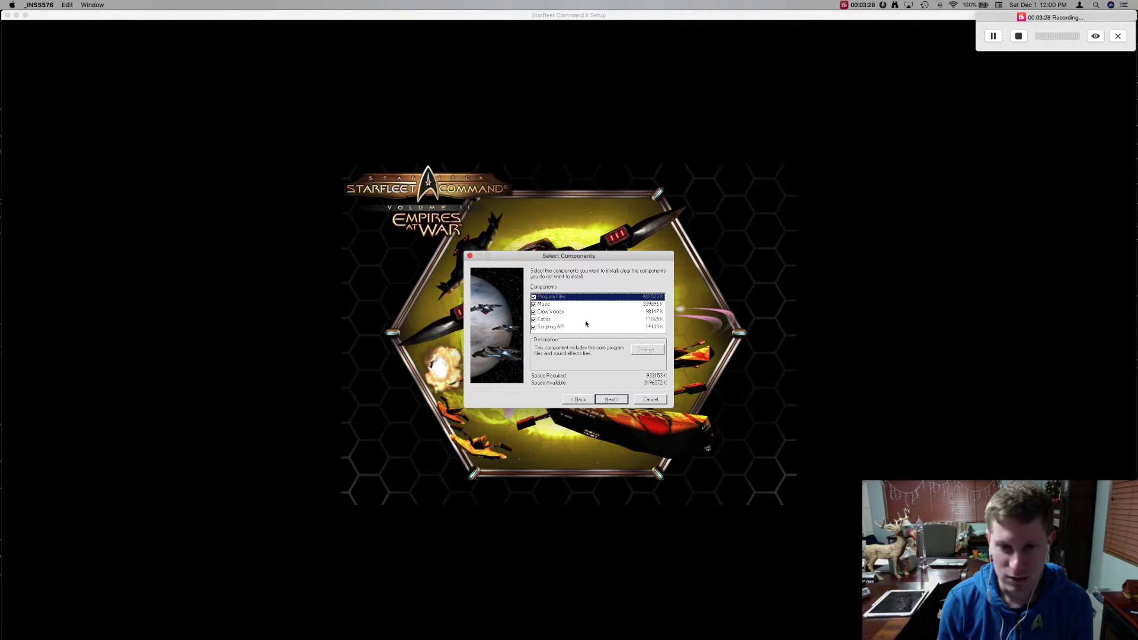
click(610, 399)
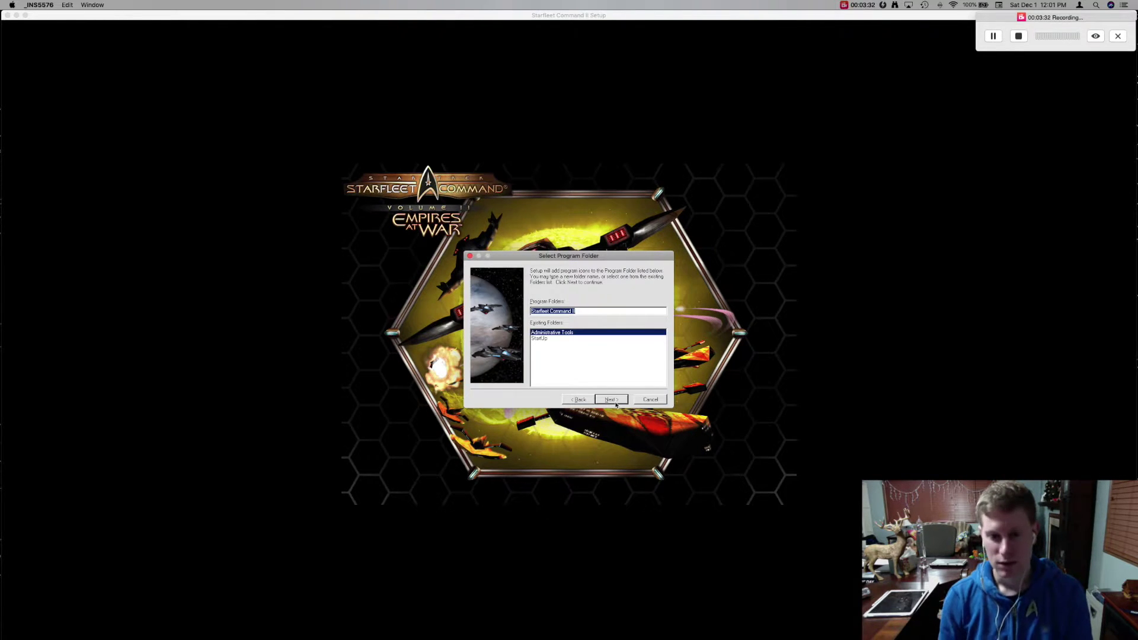
Accept the default program folder and let copying run to 84% until Disk 2 is requested
click(616, 405)
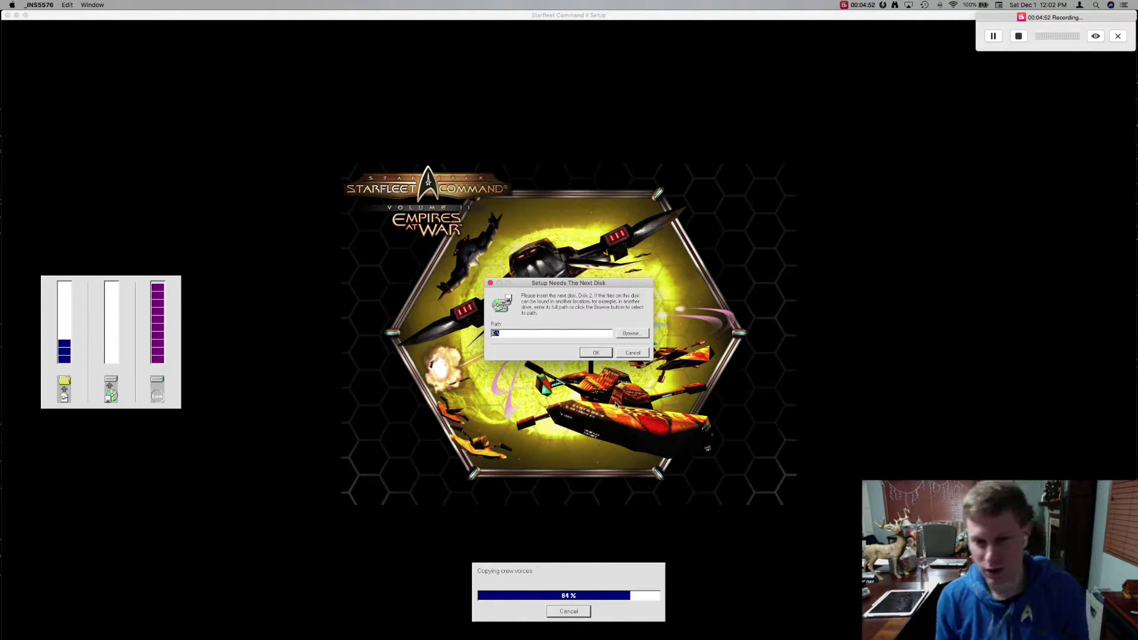
Point the Disk 2 prompt at the d: drive and edit the drive letter in the Path field
click(630, 334)
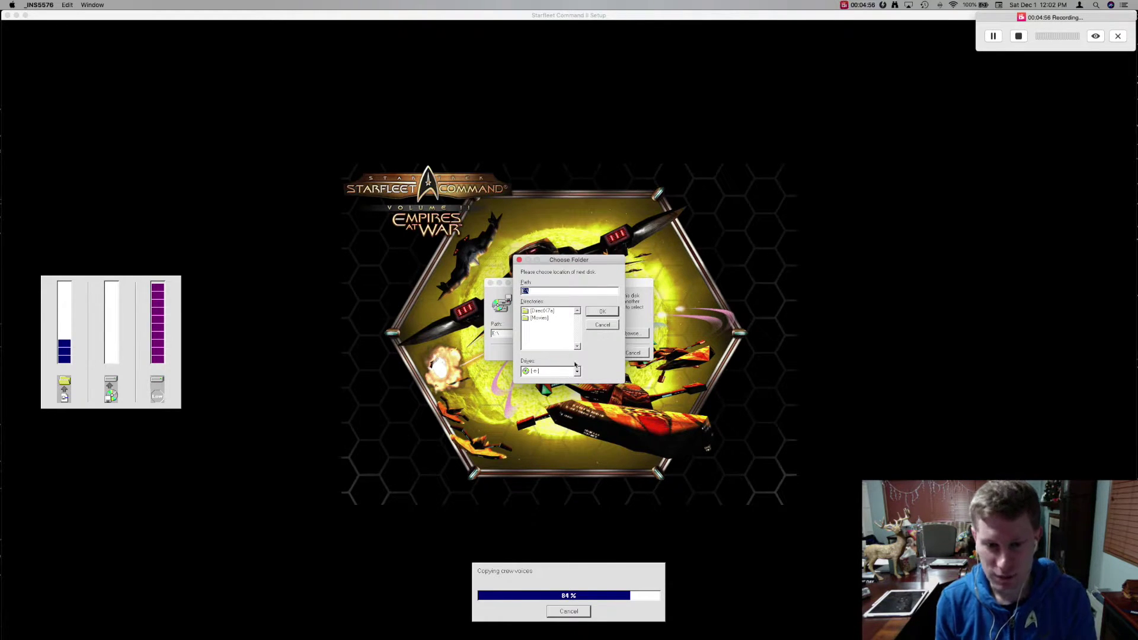
click(578, 371)
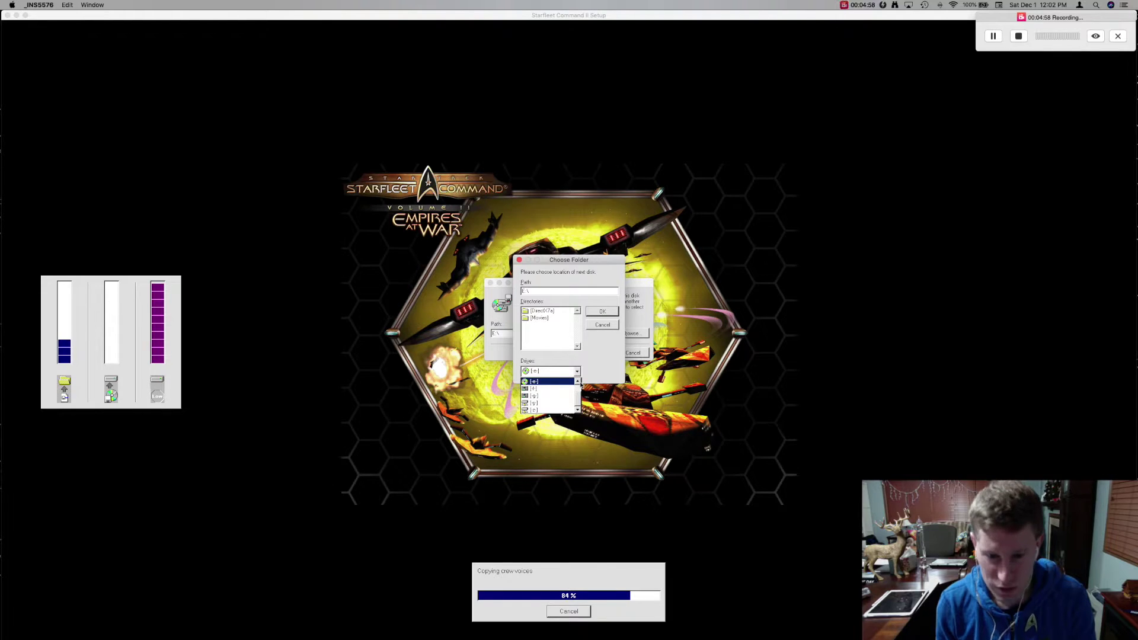
scroll(581, 386, up, 1)
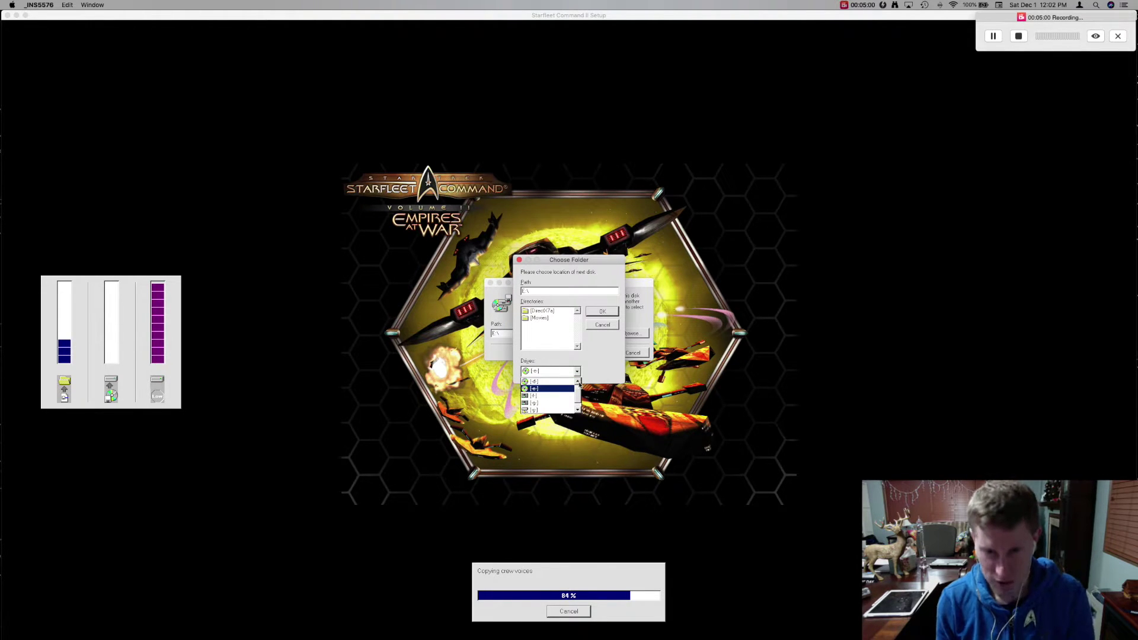
click(545, 383)
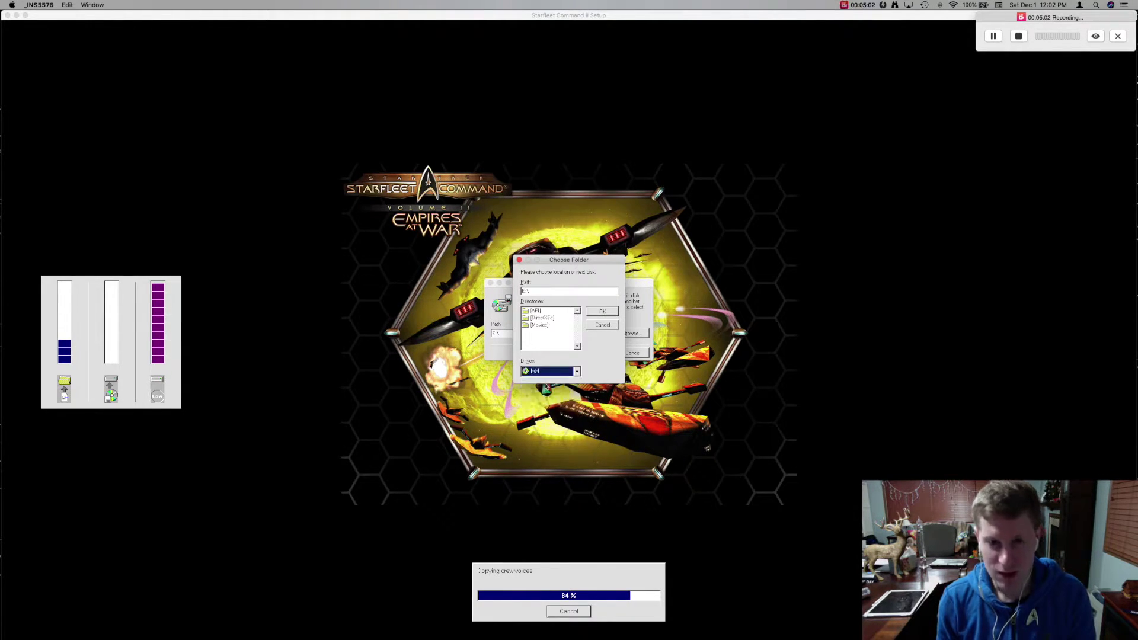
click(609, 314)
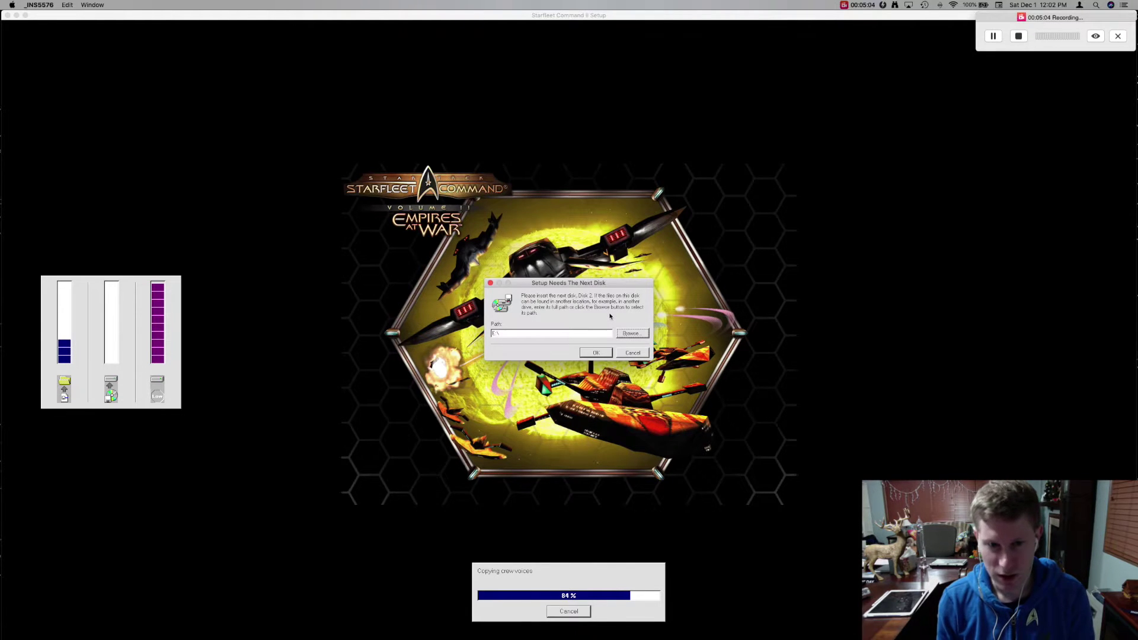
click(495, 334)
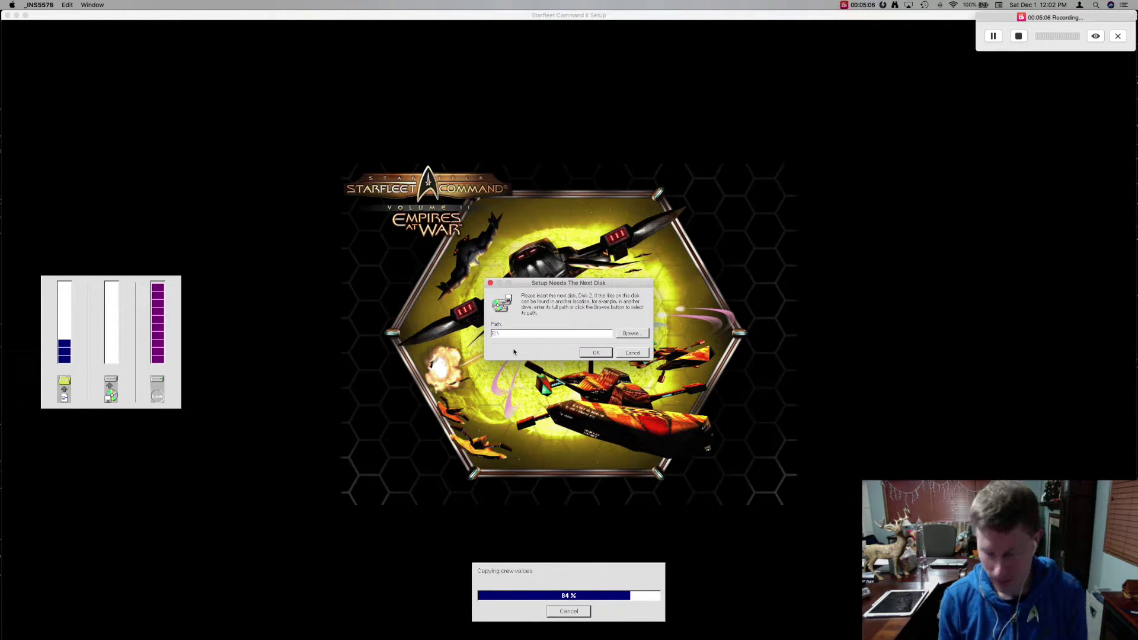
key(BackSpace)
key(BackSpace)
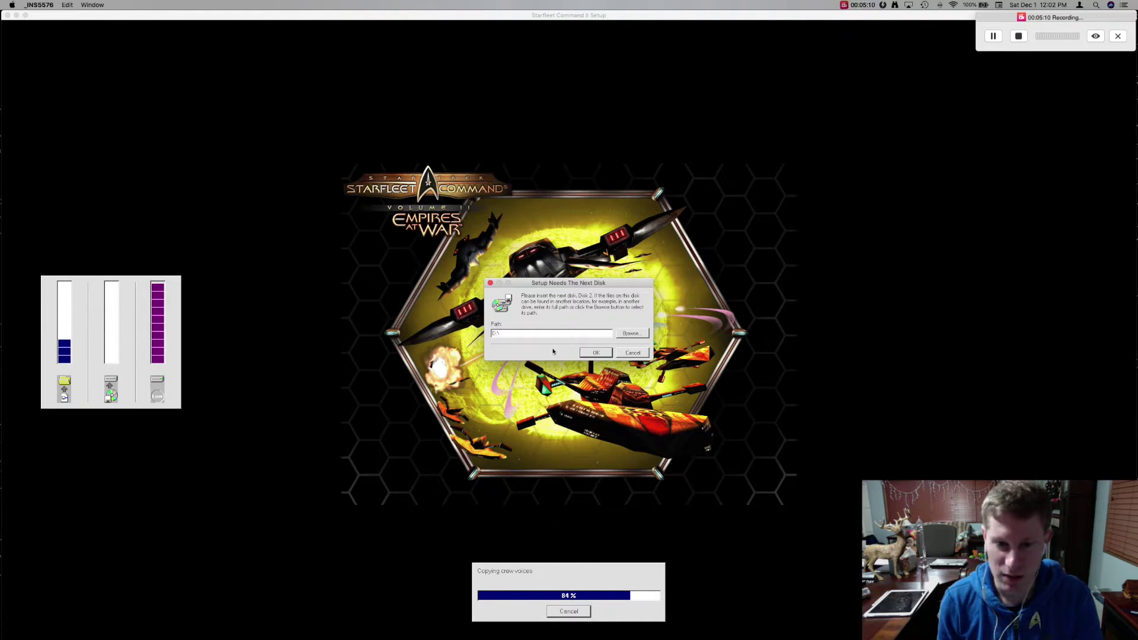
Resume copying from the D: drive and finish setup, reaching the DirectX 7.0a question
click(597, 353)
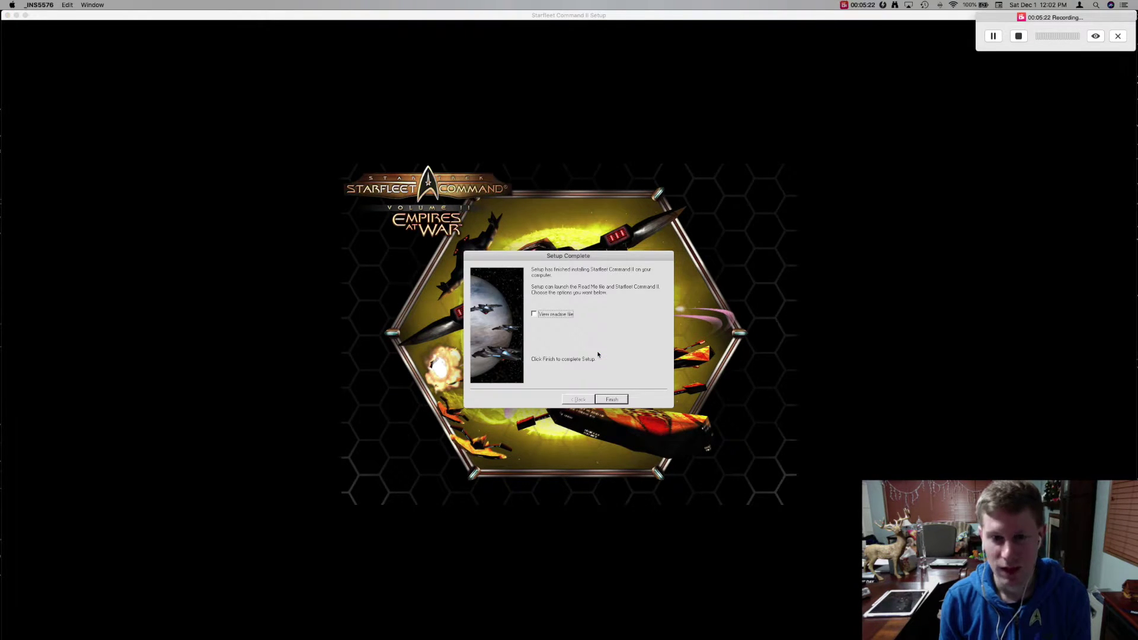
click(608, 401)
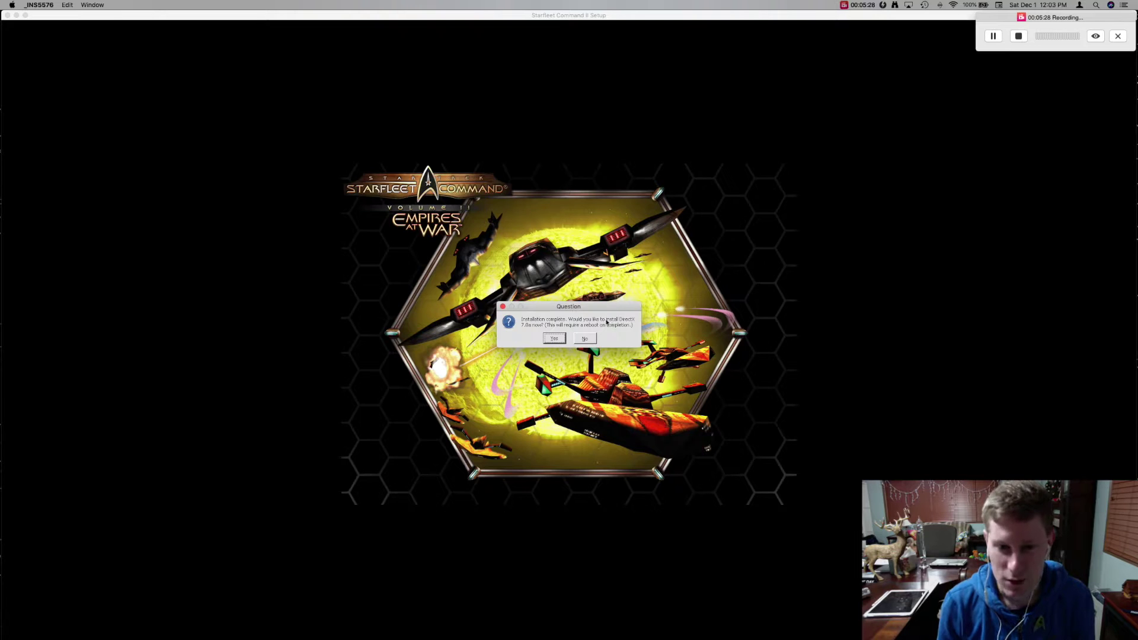
Decline installing DirectX 7.0a
click(586, 338)
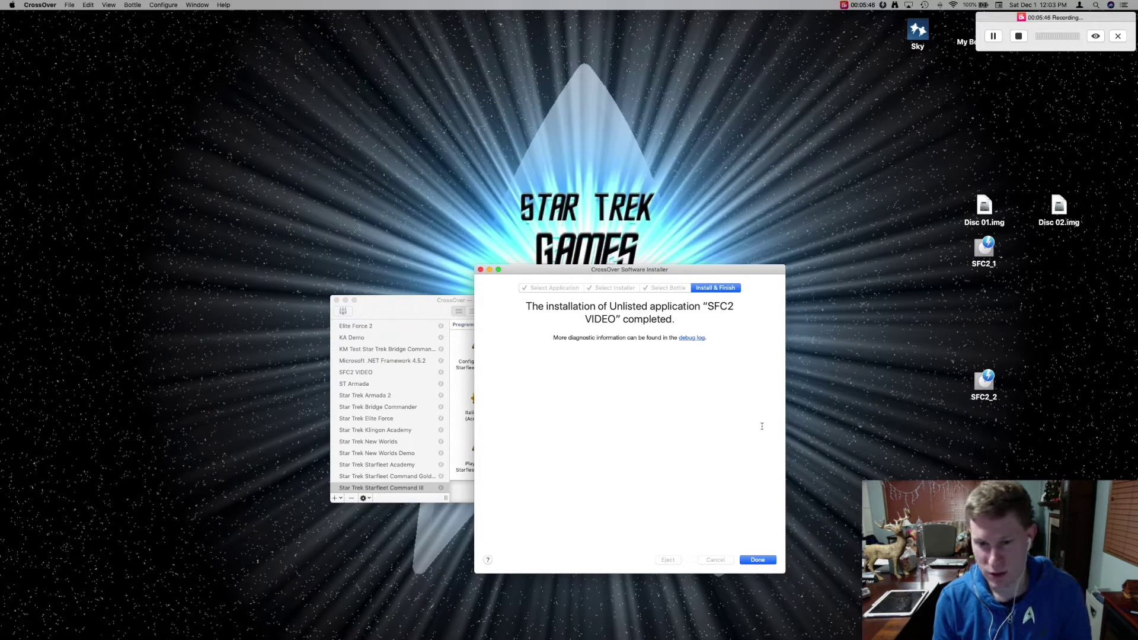
Close the finished installer, select the SFC2 VIDEO bottle and run Configure Starfleet Command II
click(758, 560)
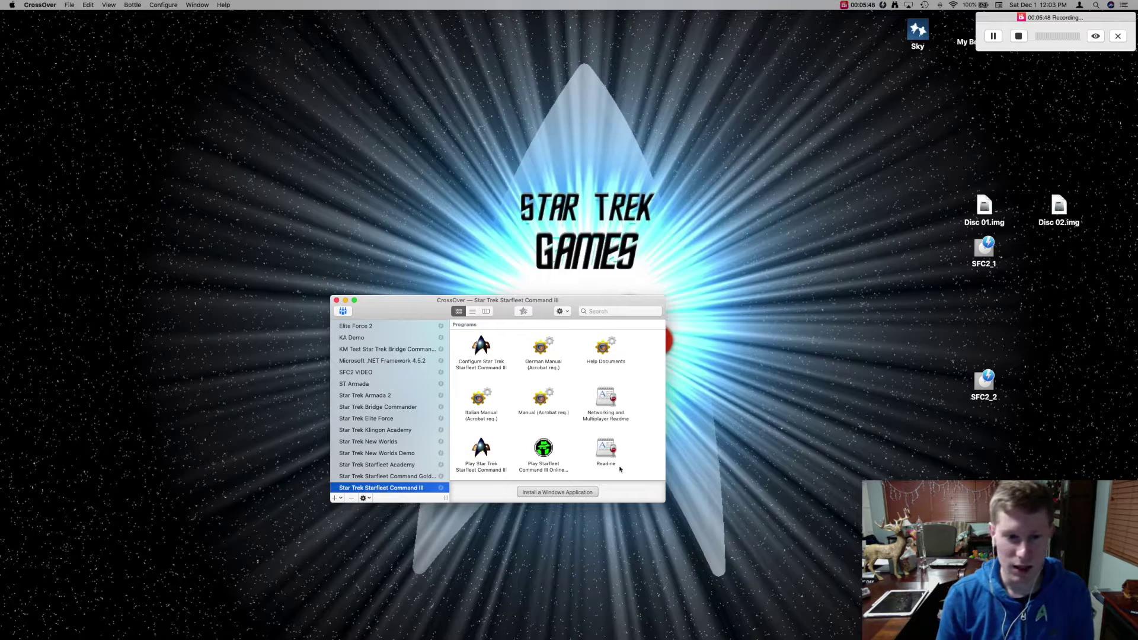
scroll(393, 428, down, 3)
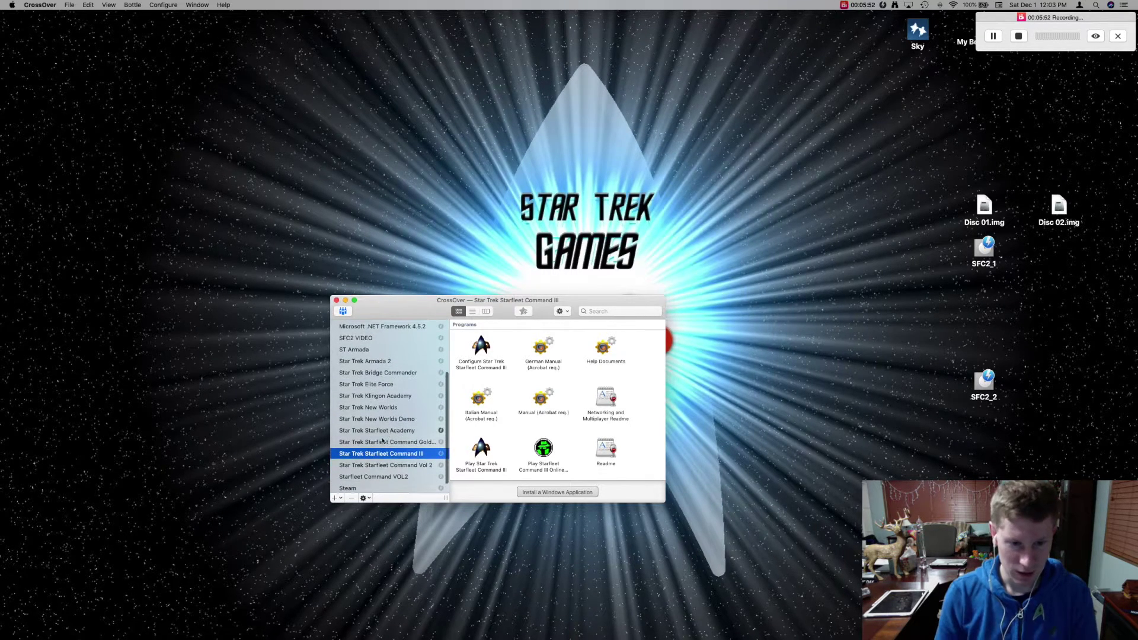
click(381, 467)
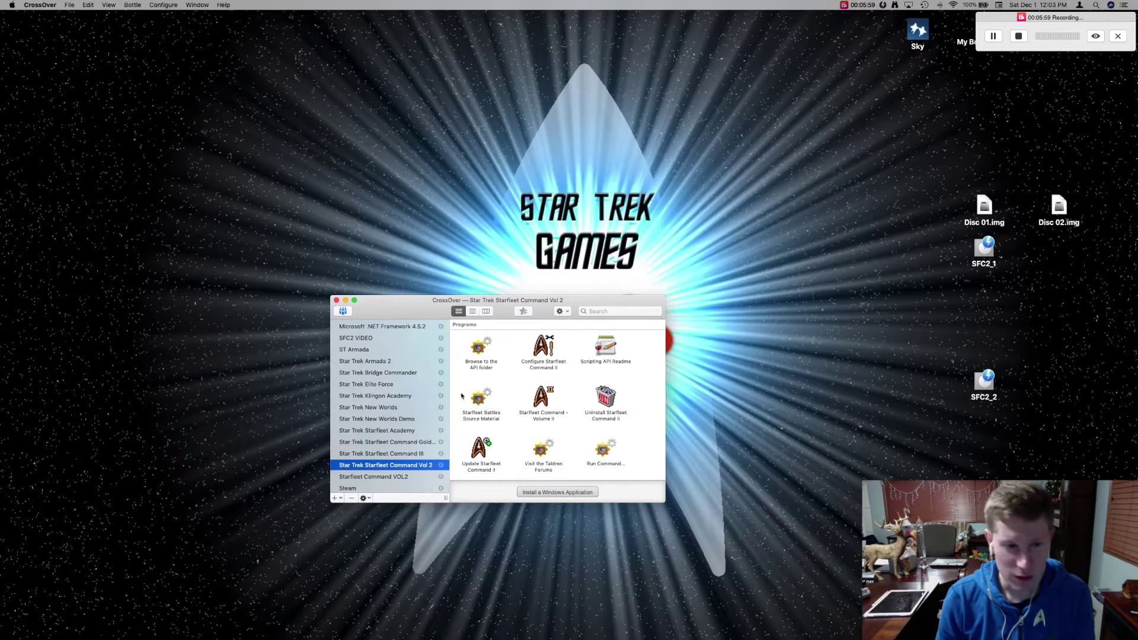
scroll(415, 409, up, 2)
click(373, 351)
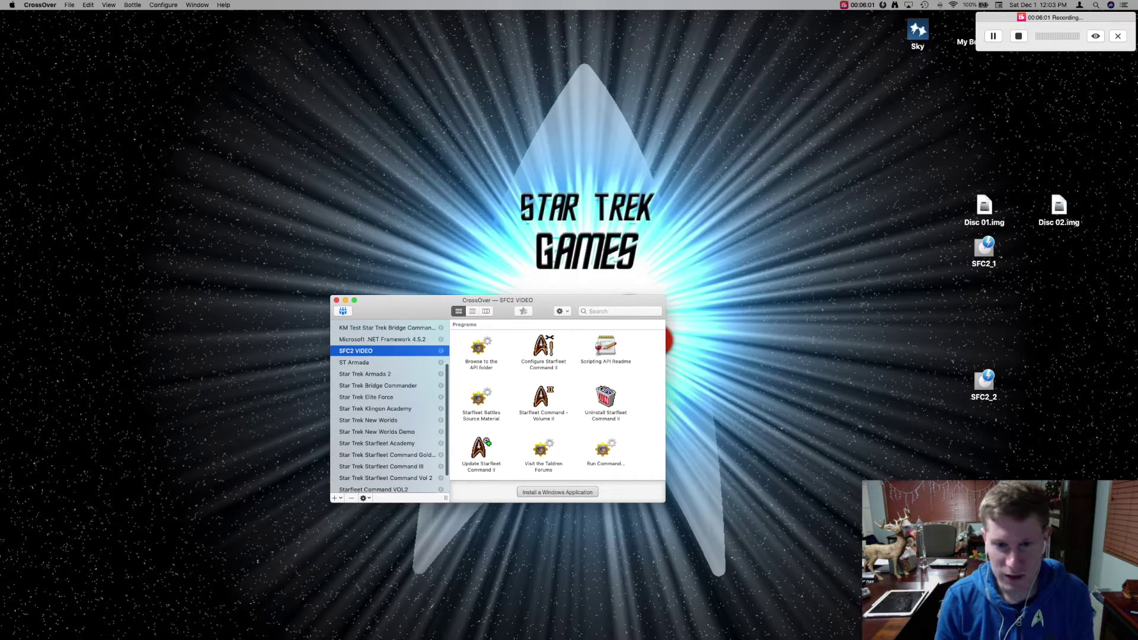
double_click(542, 347)
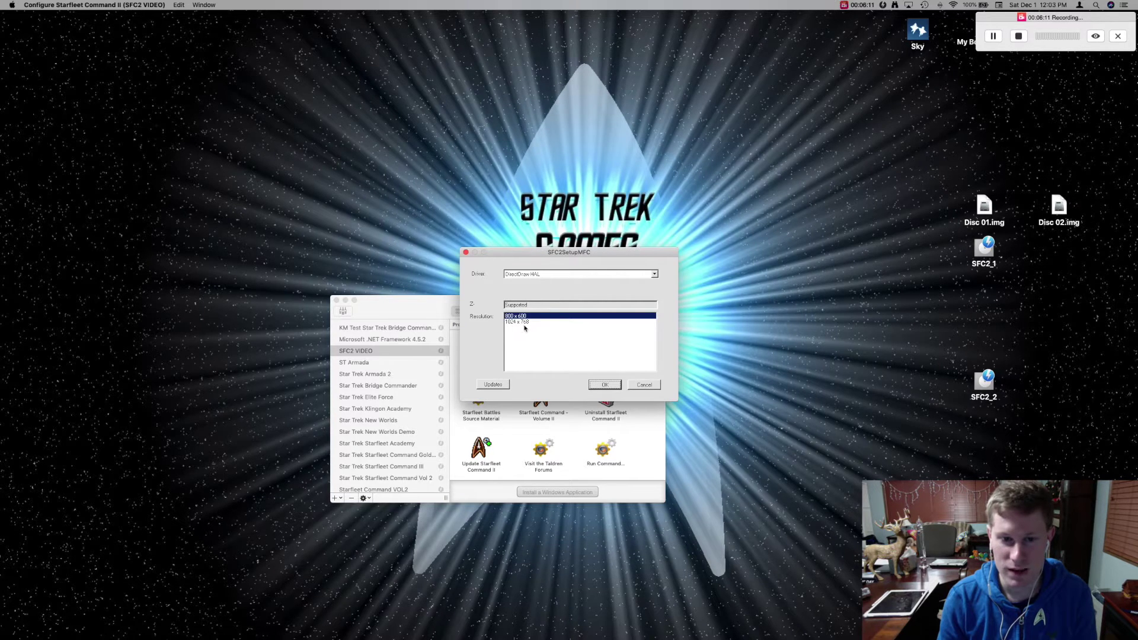
Accept the display settings, then run Starfleet Command - Volume II from the Vol 2 bottle, skipping the intro
click(644, 385)
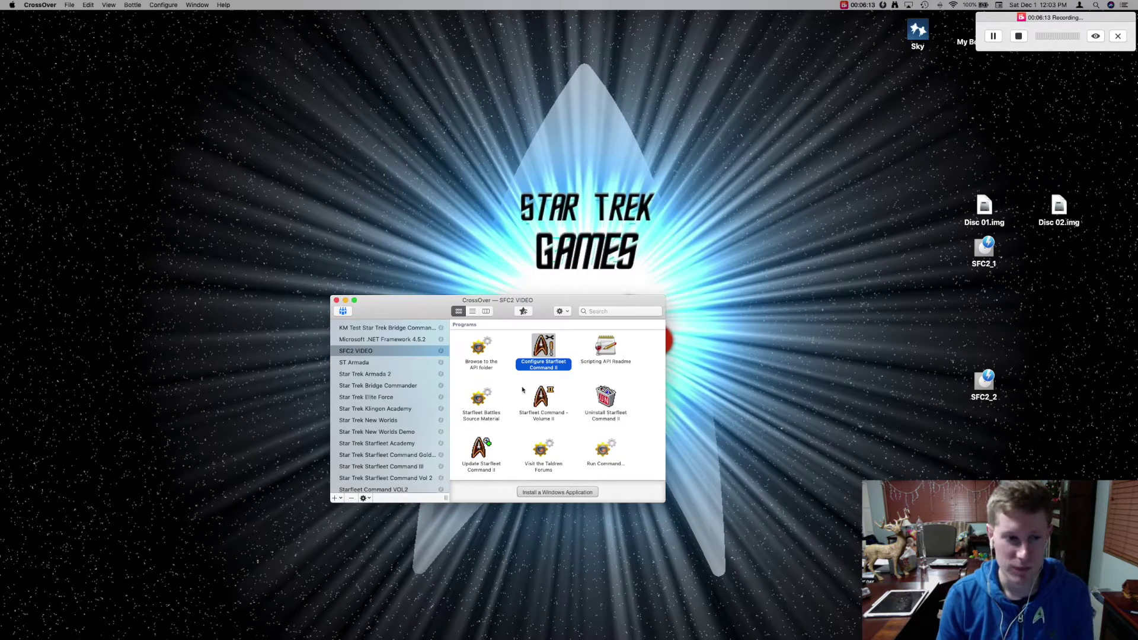
scroll(388, 438, down, 2)
click(388, 453)
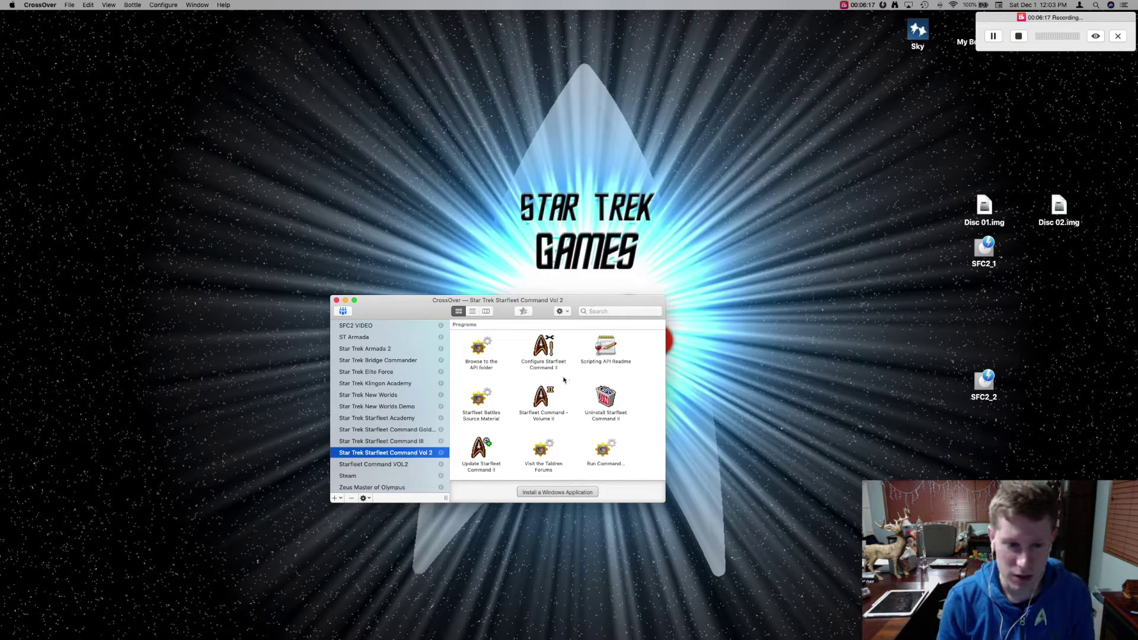
double_click(541, 401)
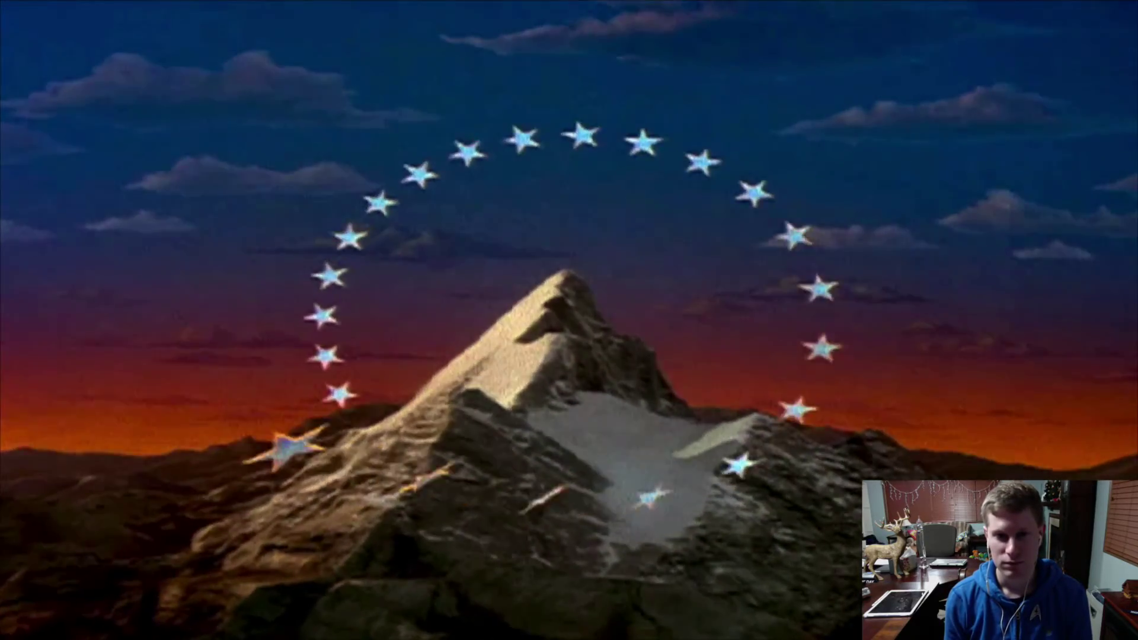
key(Escape)
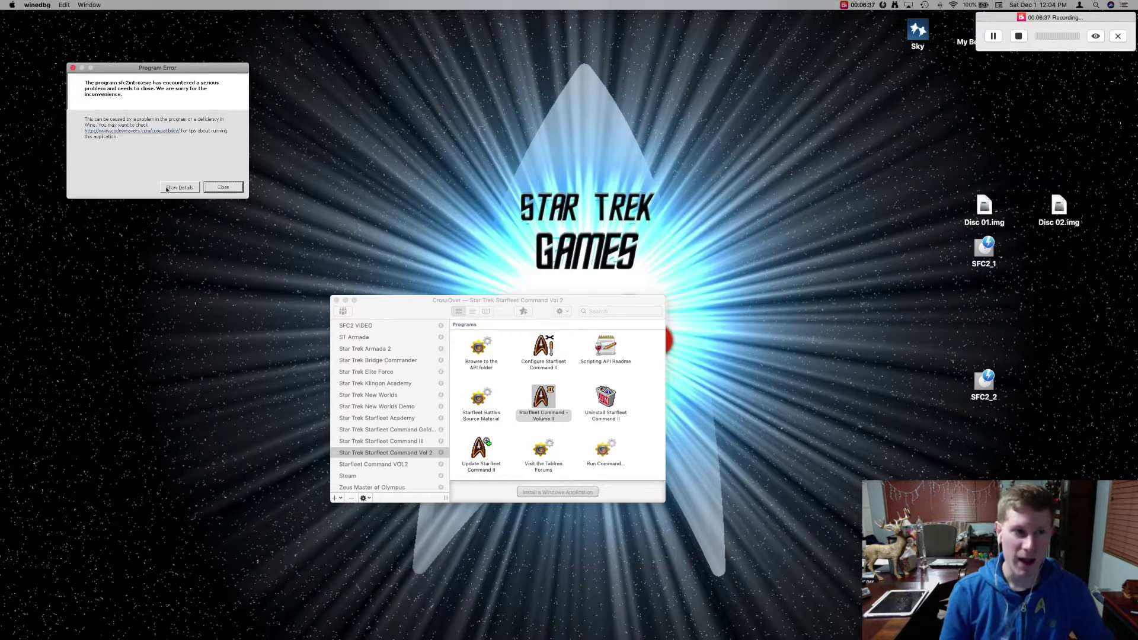
click(221, 188)
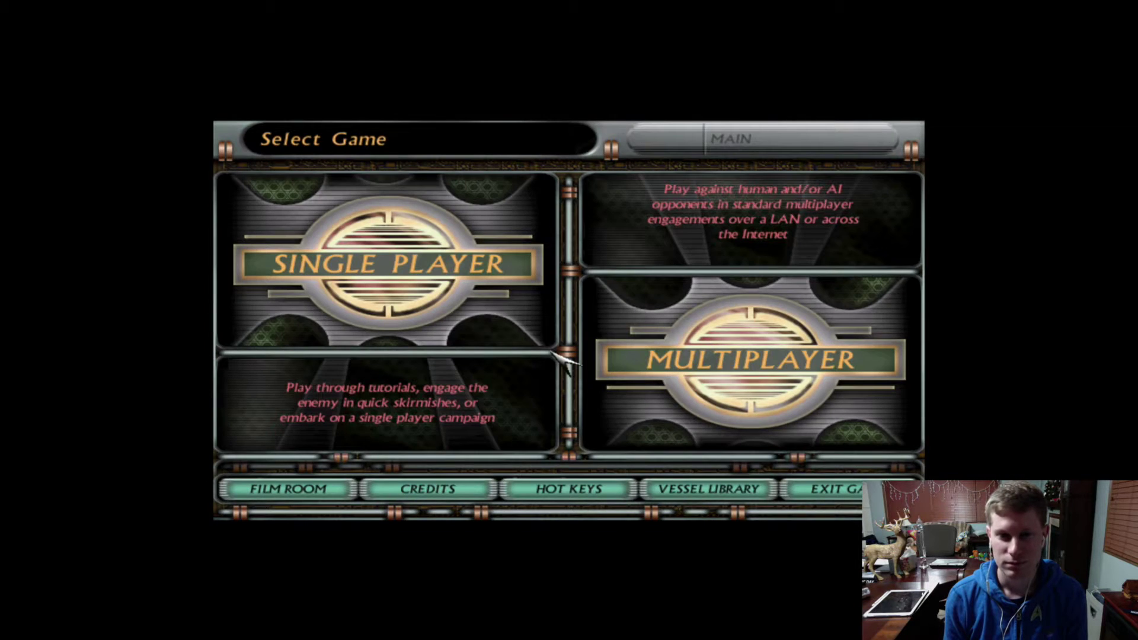
Start a single-player Skirmish and cycle the Star Empire to Mirak
click(460, 293)
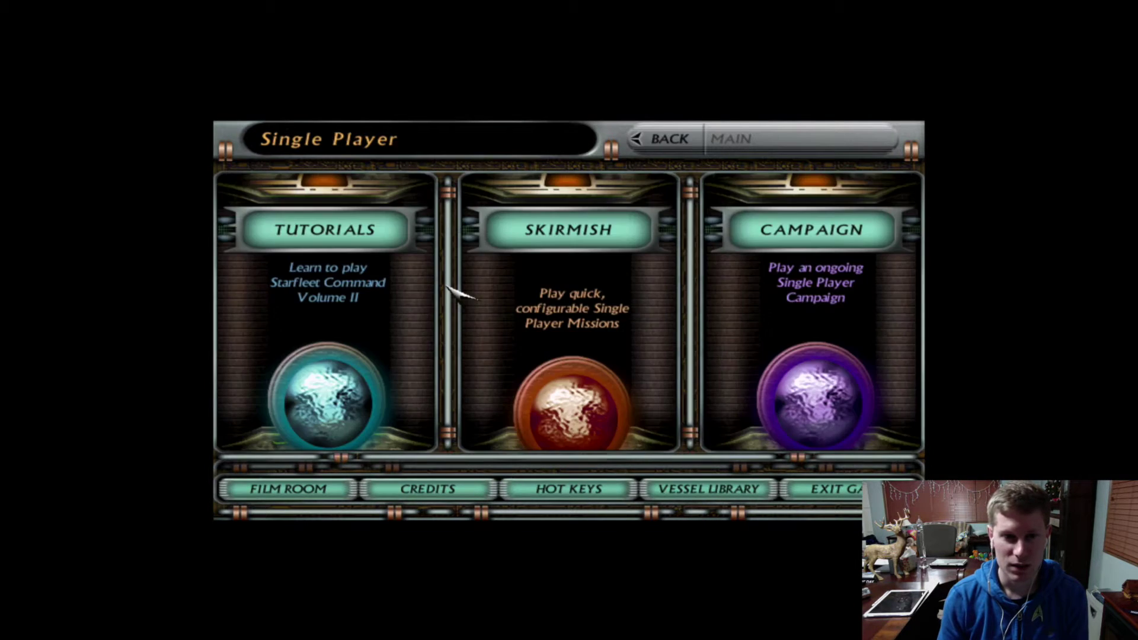
click(618, 223)
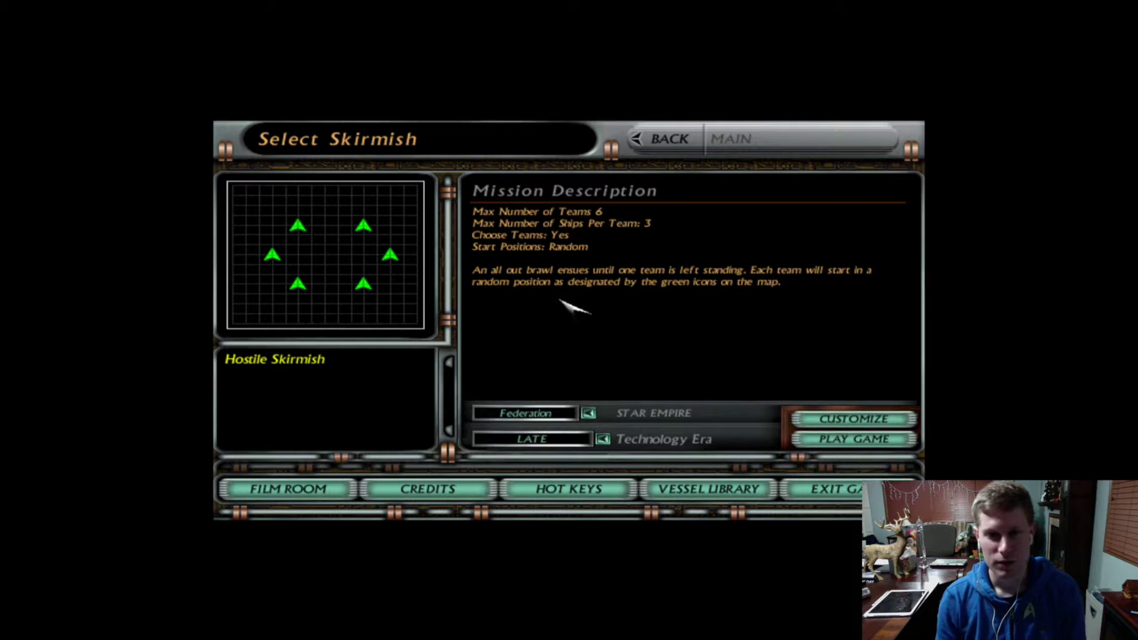
click(588, 413)
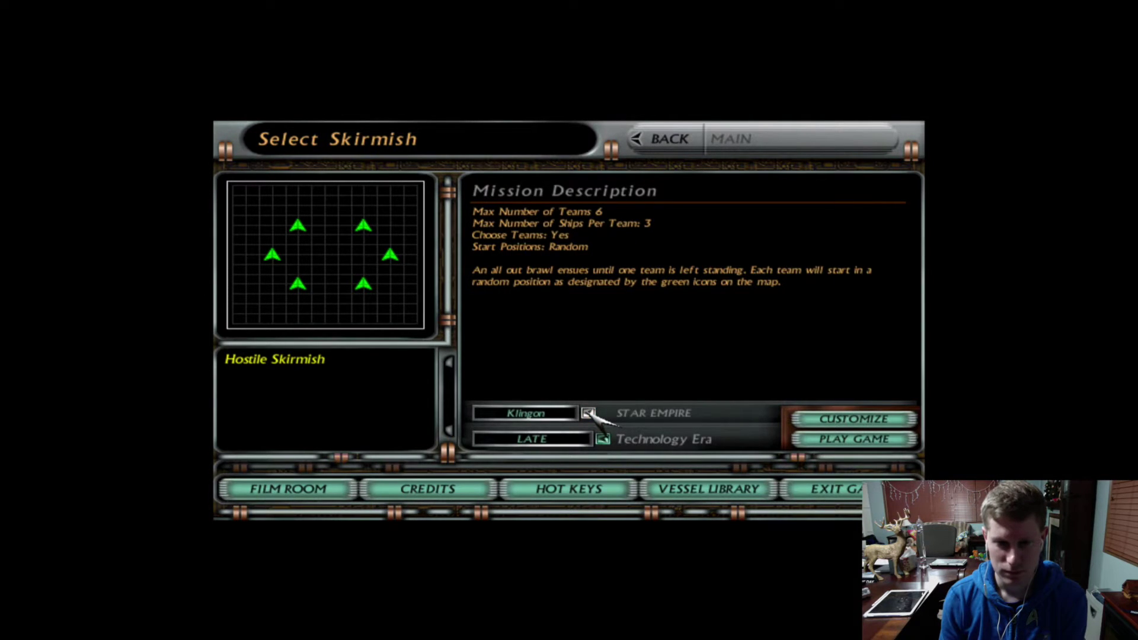
click(588, 413)
click(588, 413)
click(588, 413)
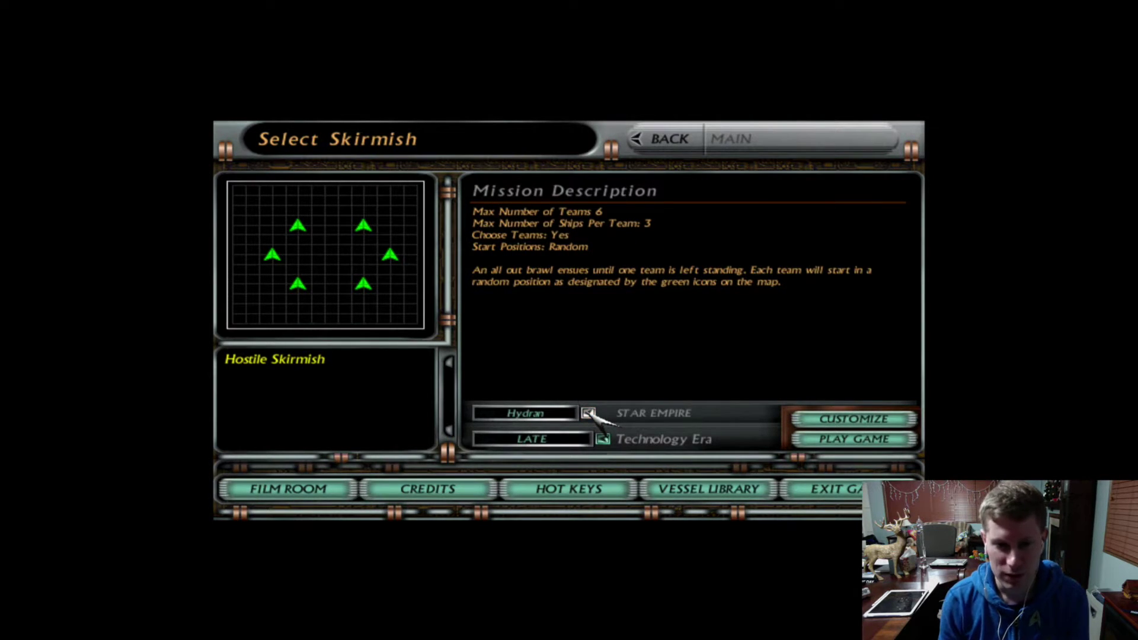
click(588, 413)
click(588, 413)
click(588, 413)
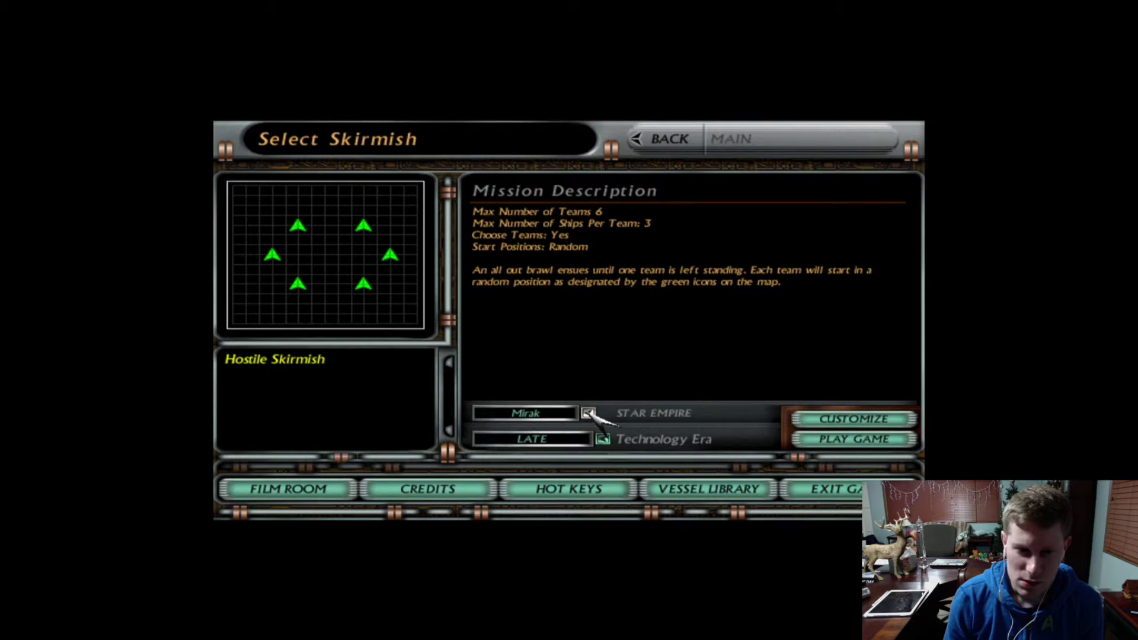
In the custom skirmish options, set the first AI team to Federation
click(894, 421)
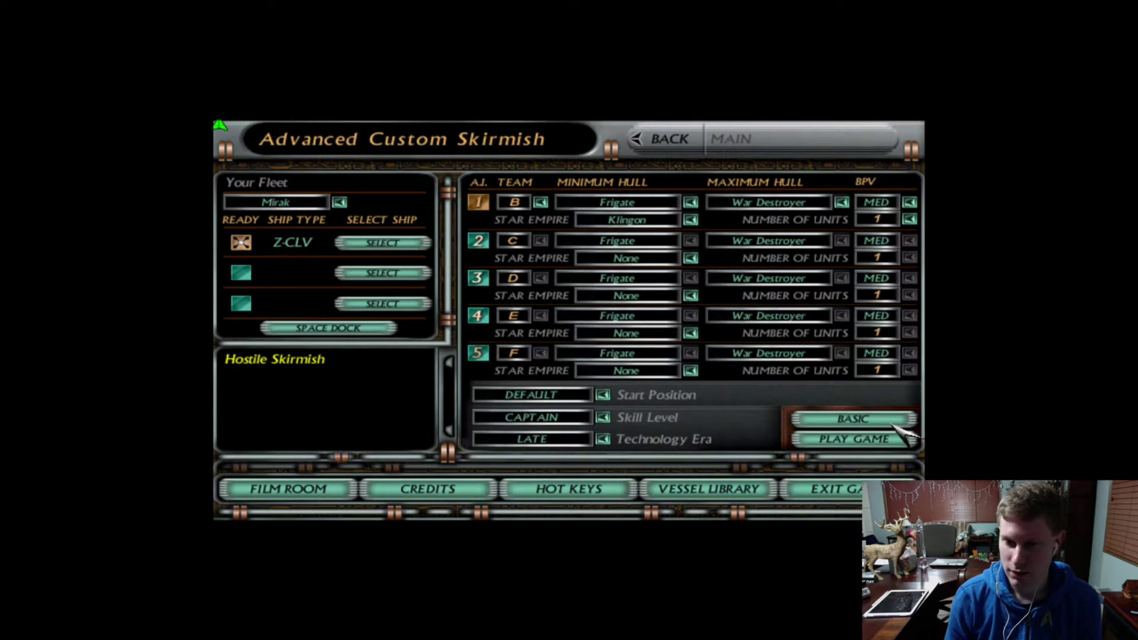
click(691, 220)
click(691, 220)
click(691, 220)
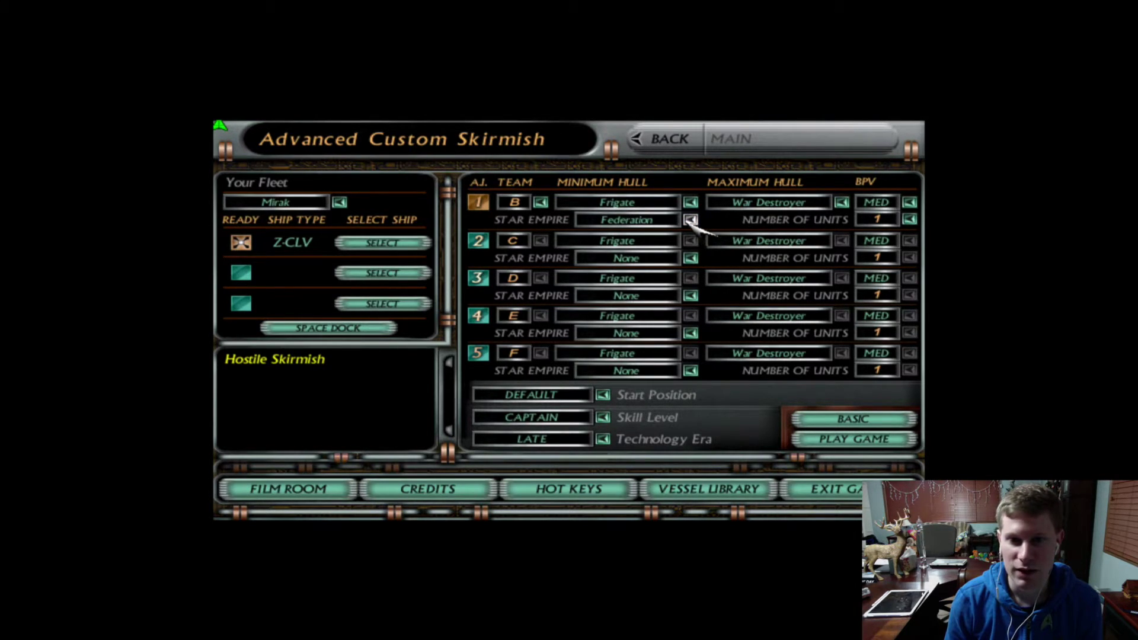
Choose the Battleship as the fleet ship and start the skirmish
click(382, 243)
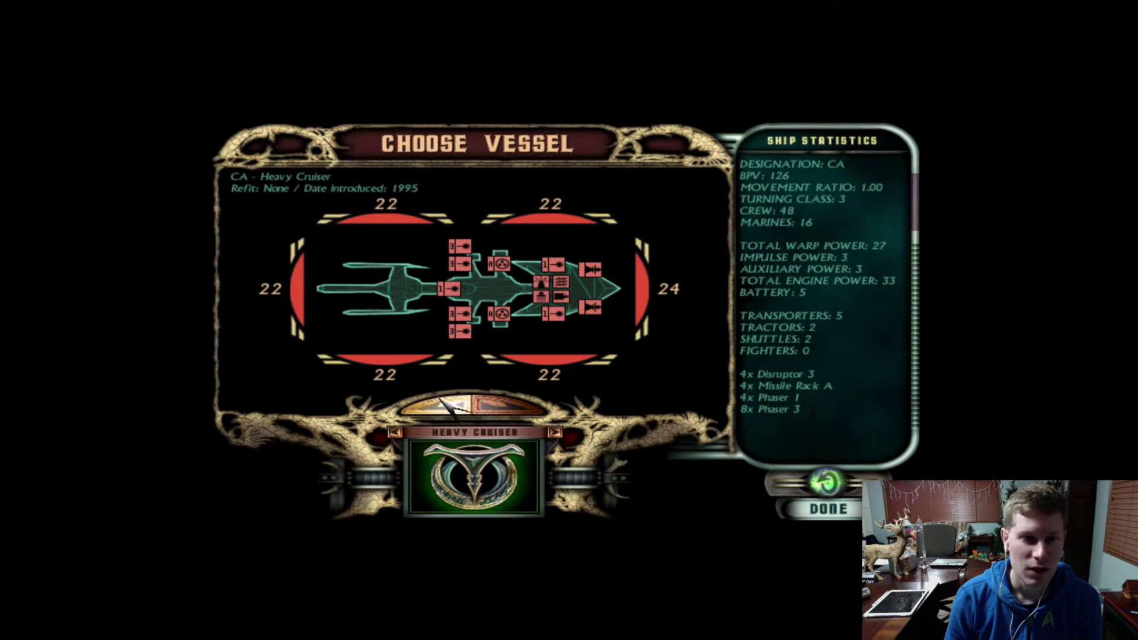
click(395, 433)
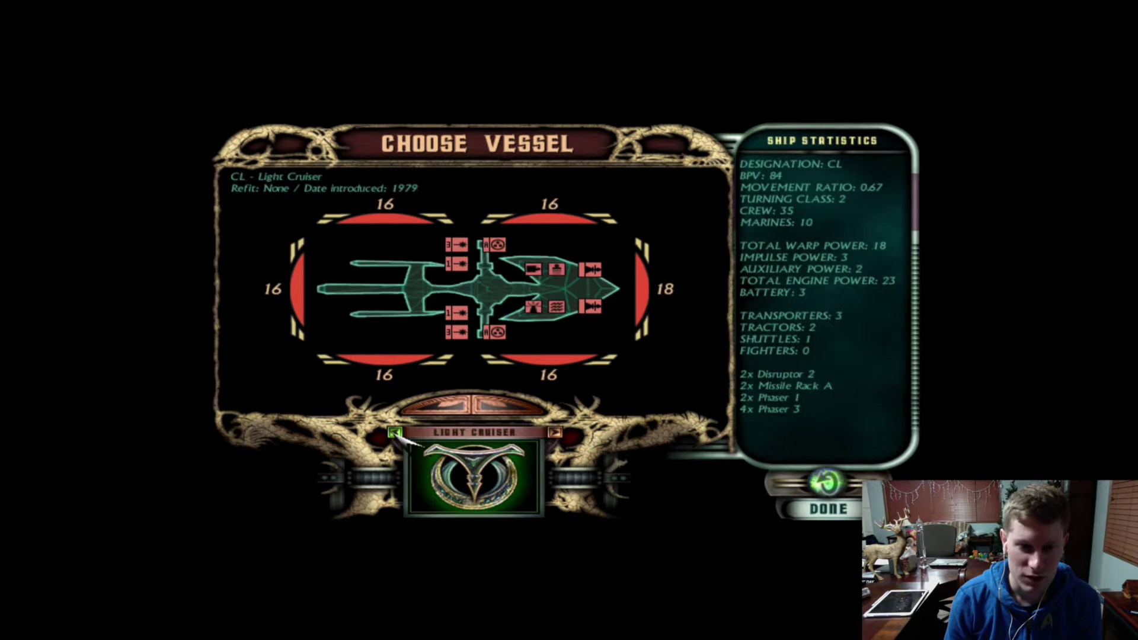
click(555, 432)
click(555, 432)
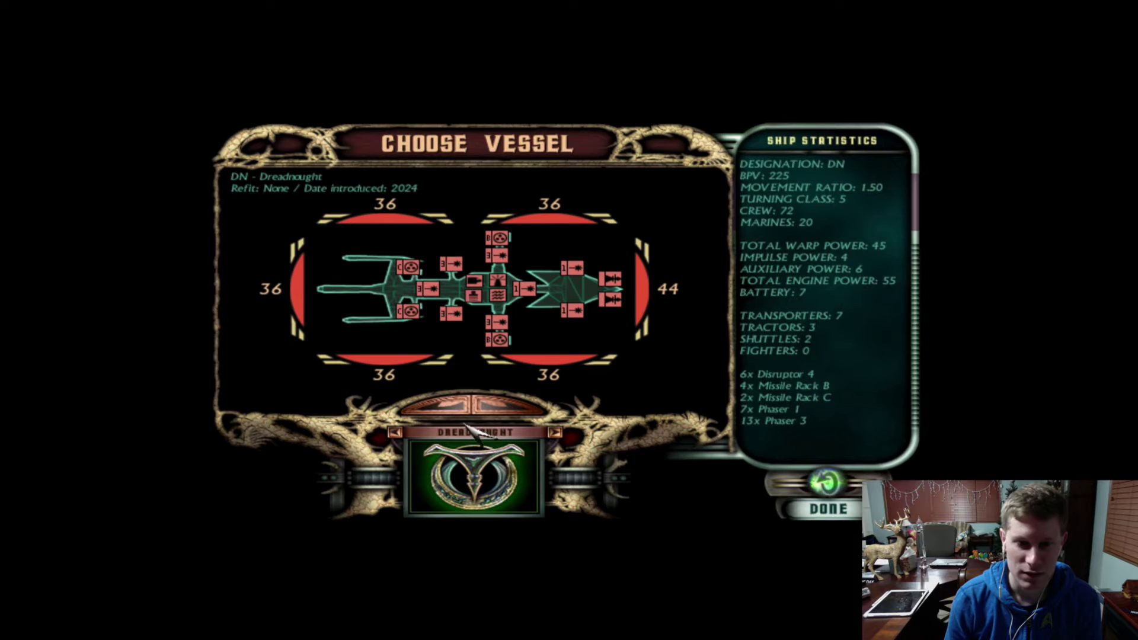
click(443, 407)
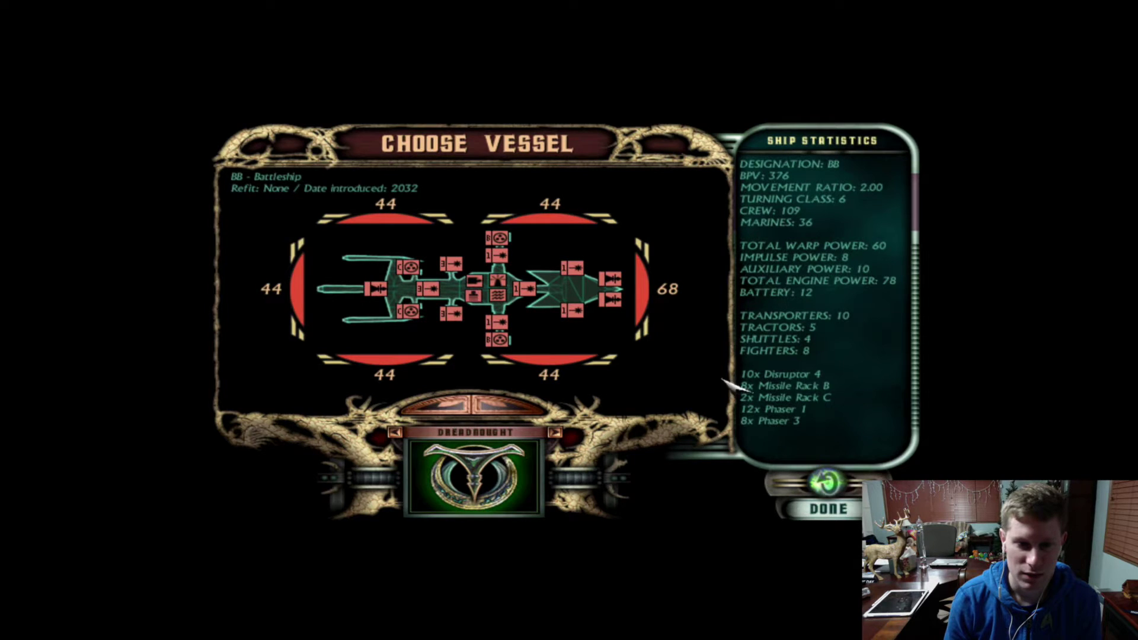
click(853, 508)
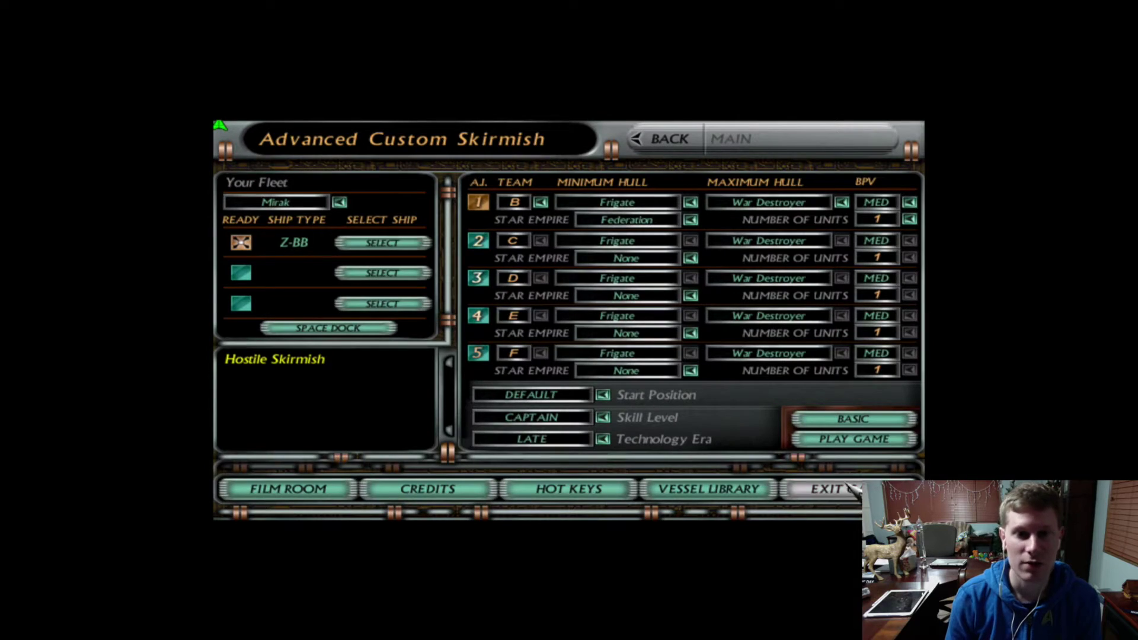
click(849, 444)
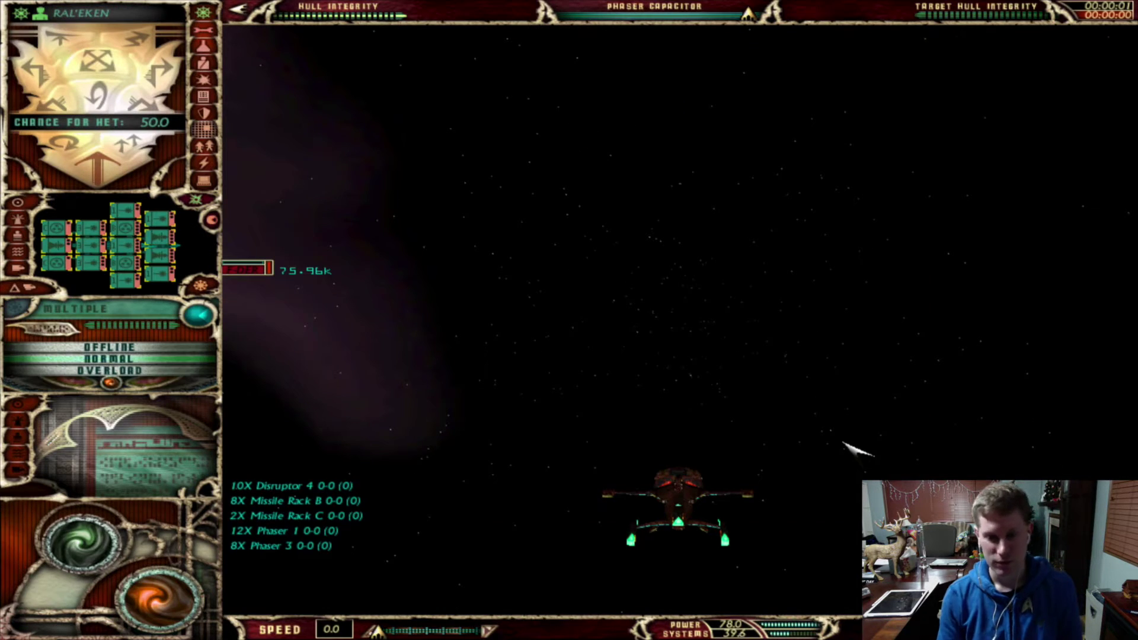
Adjust game speed, target the enemy Light Cruiser, and increase your ship's speed
key(plus)
key(plus)
key(plus)
key(plus)
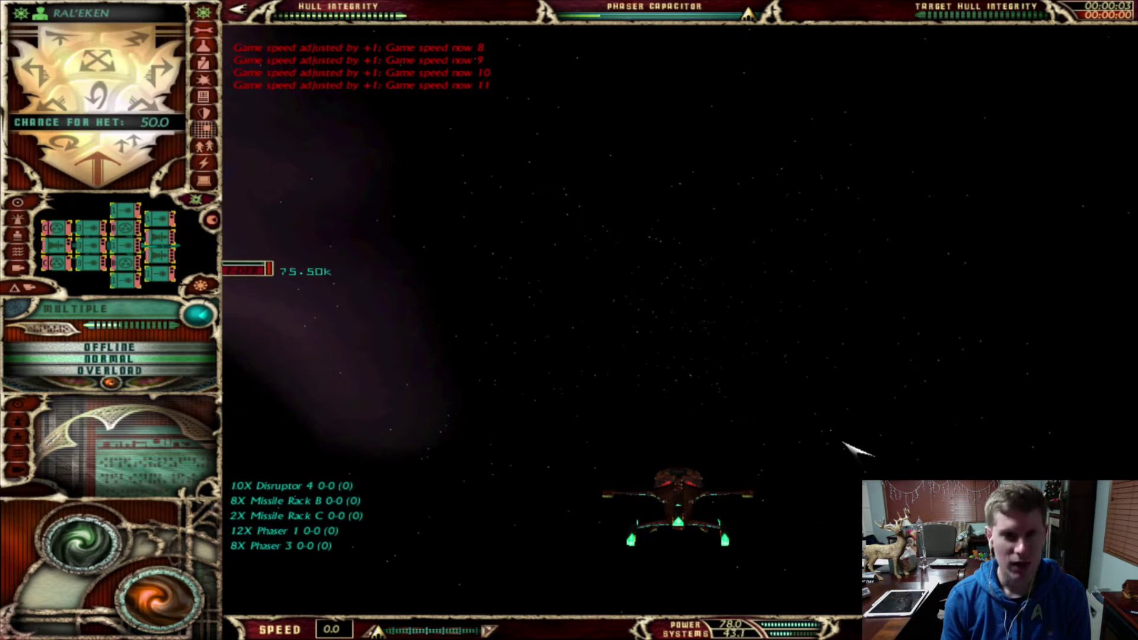
click(240, 271)
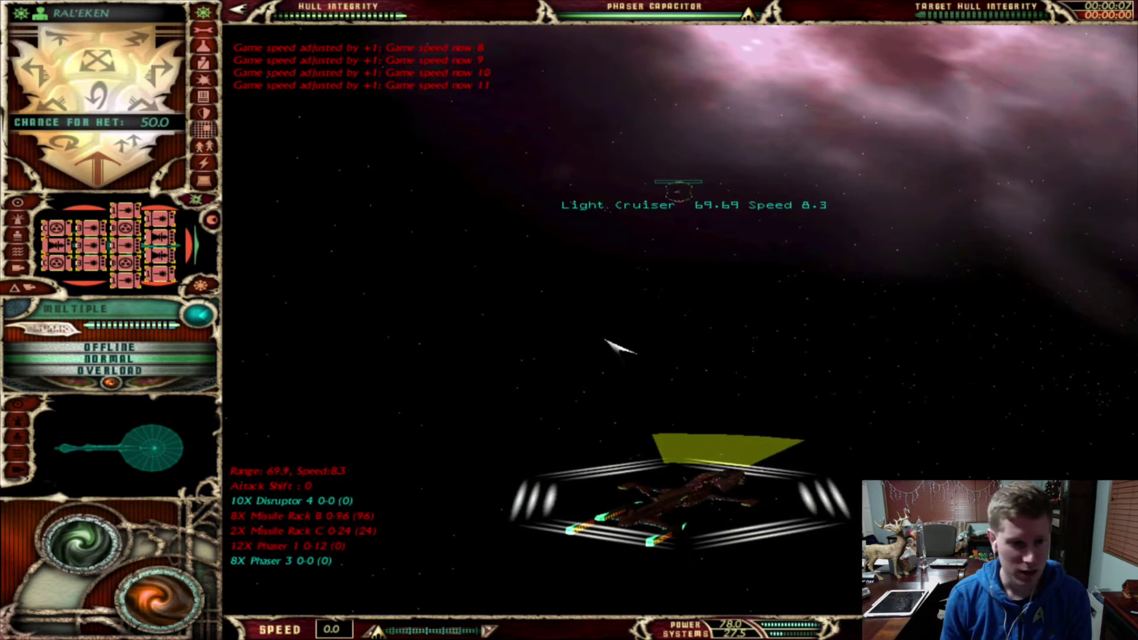
key(Up)
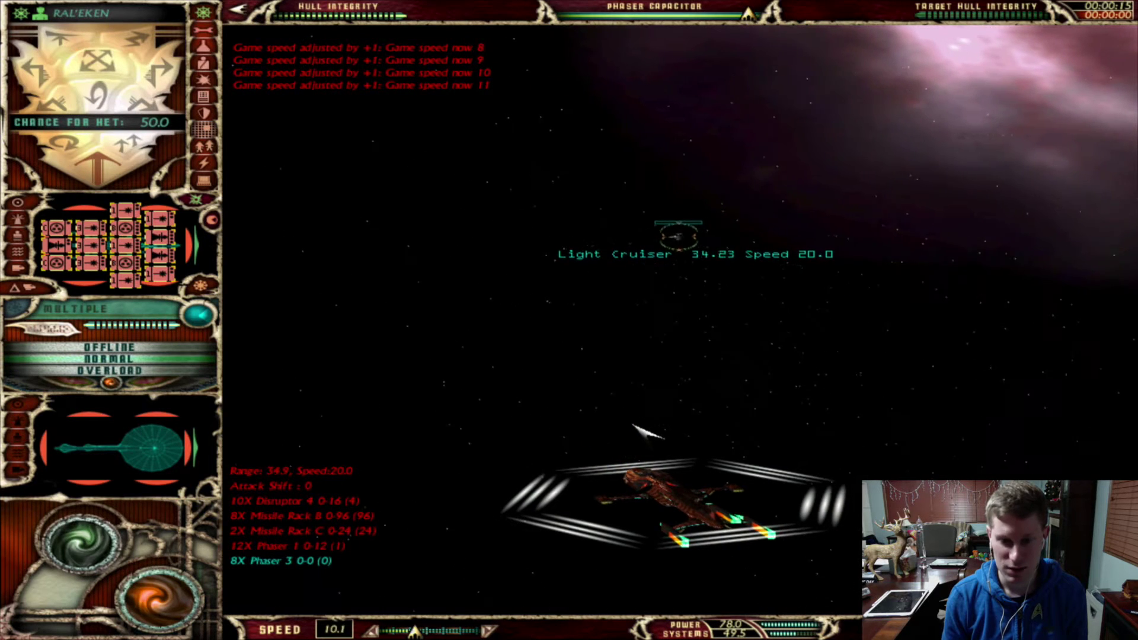
key(minus)
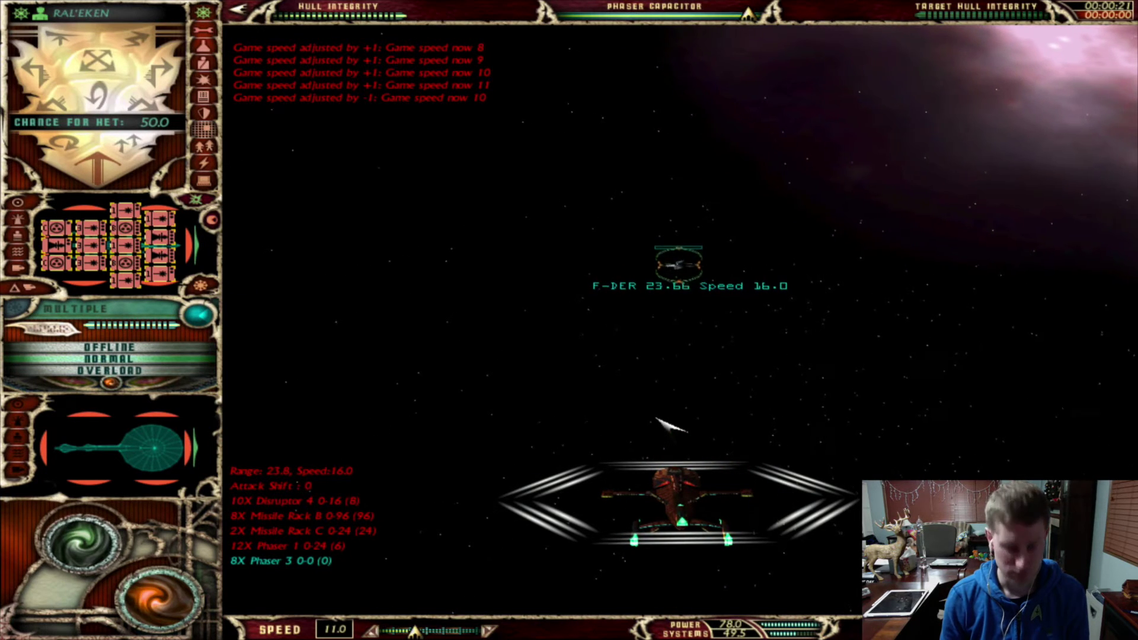
Fire repeated phaser, disruptor and missile volleys at the Federation ship until it is destroyed
key(f)
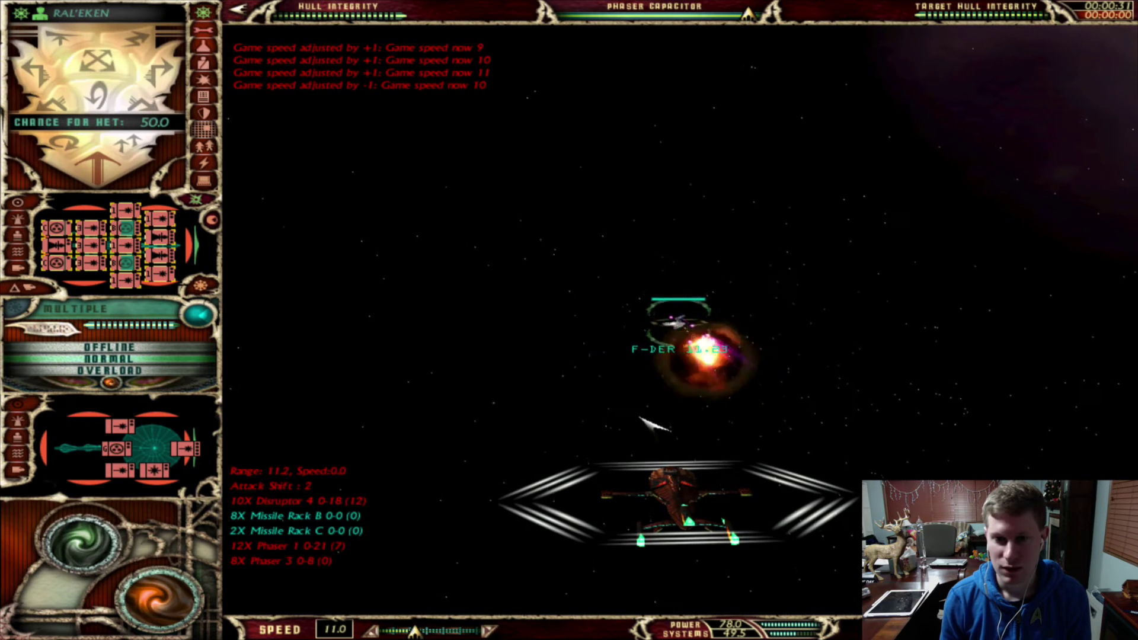
key(f)
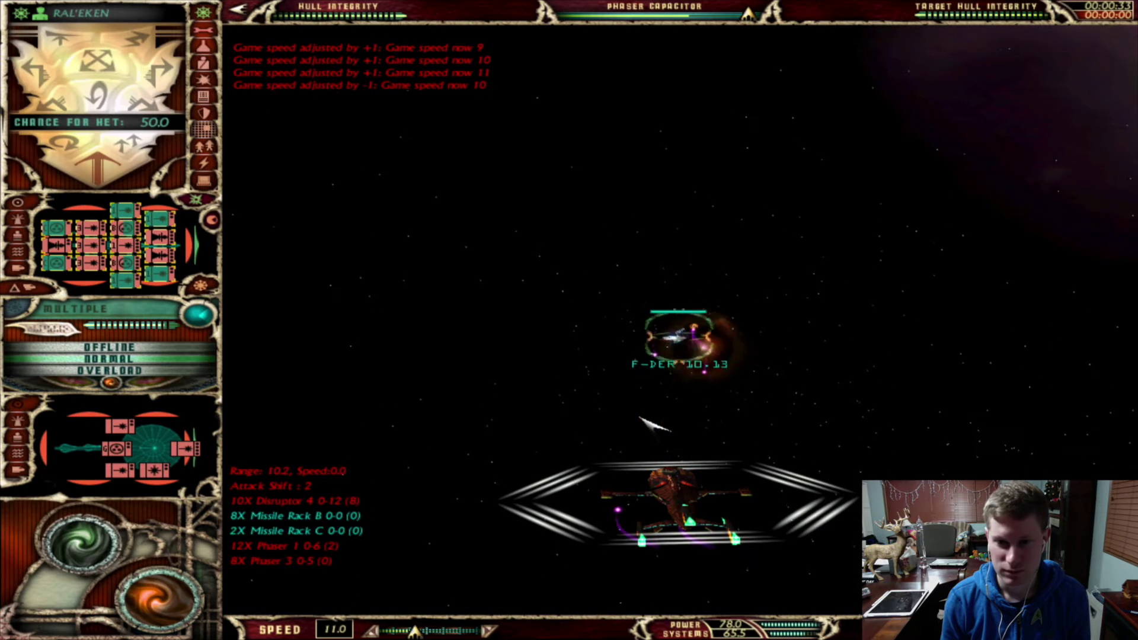
key(f)
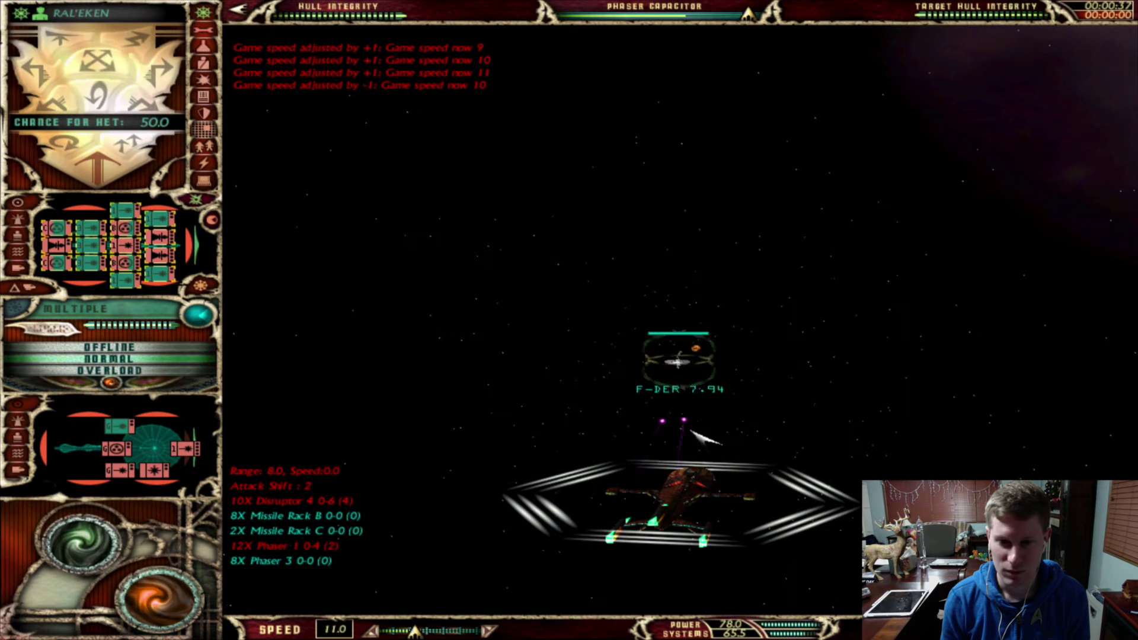
key(f)
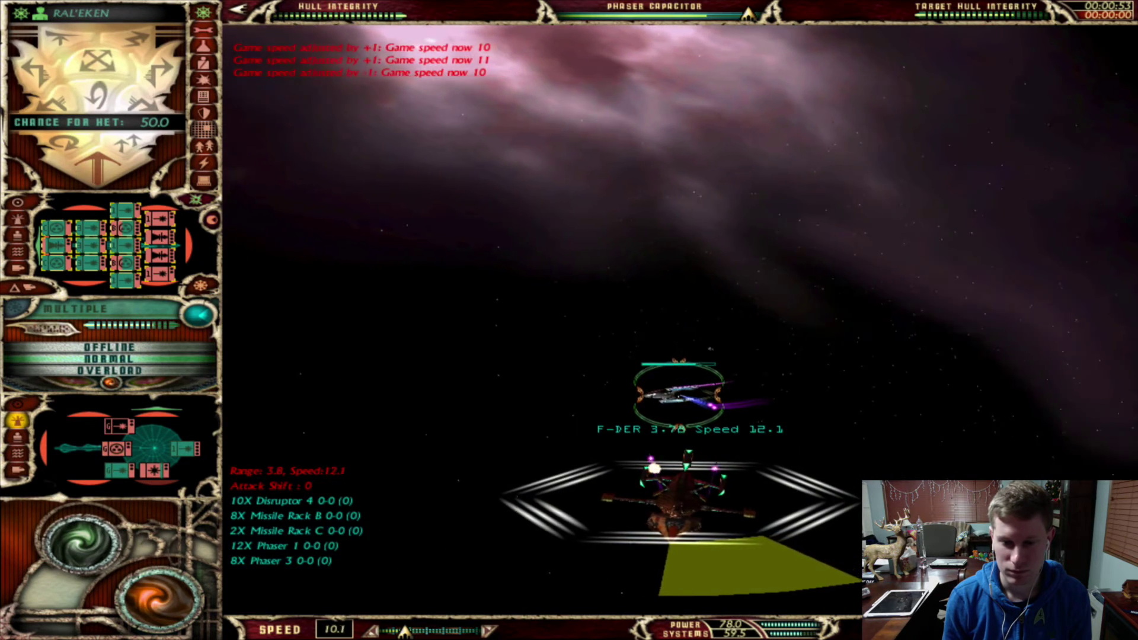
key(f)
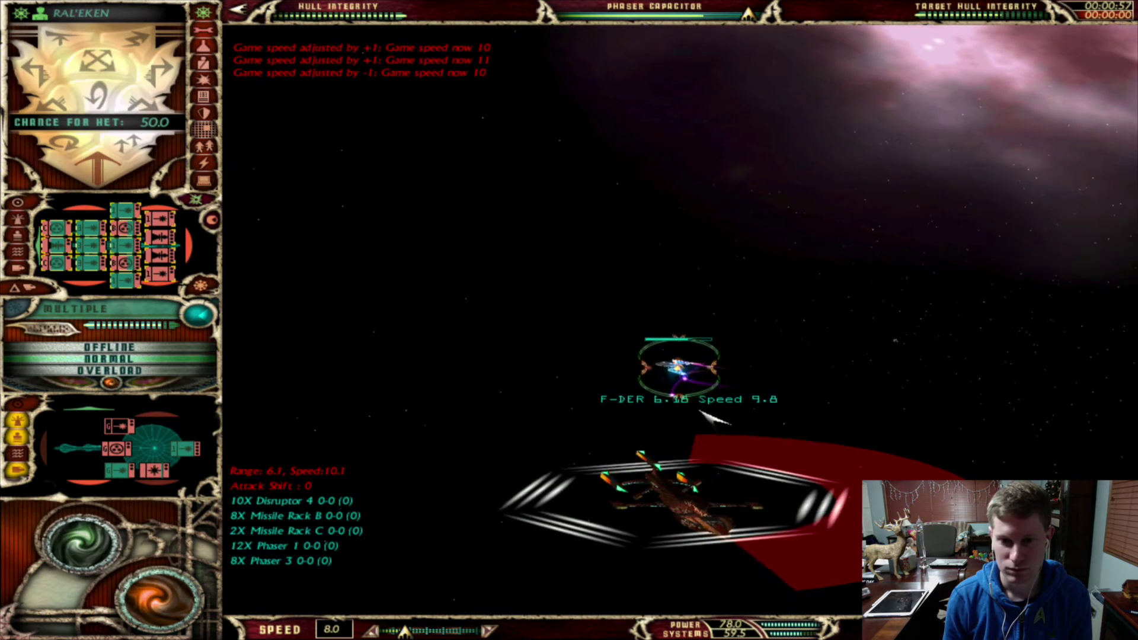
key(f)
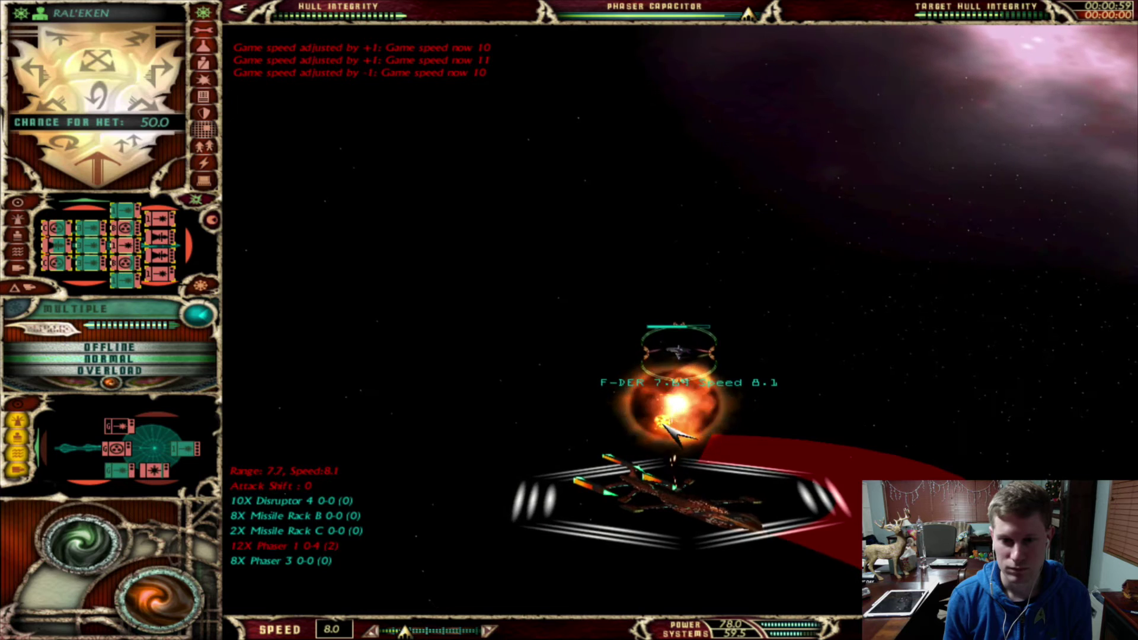
key(f)
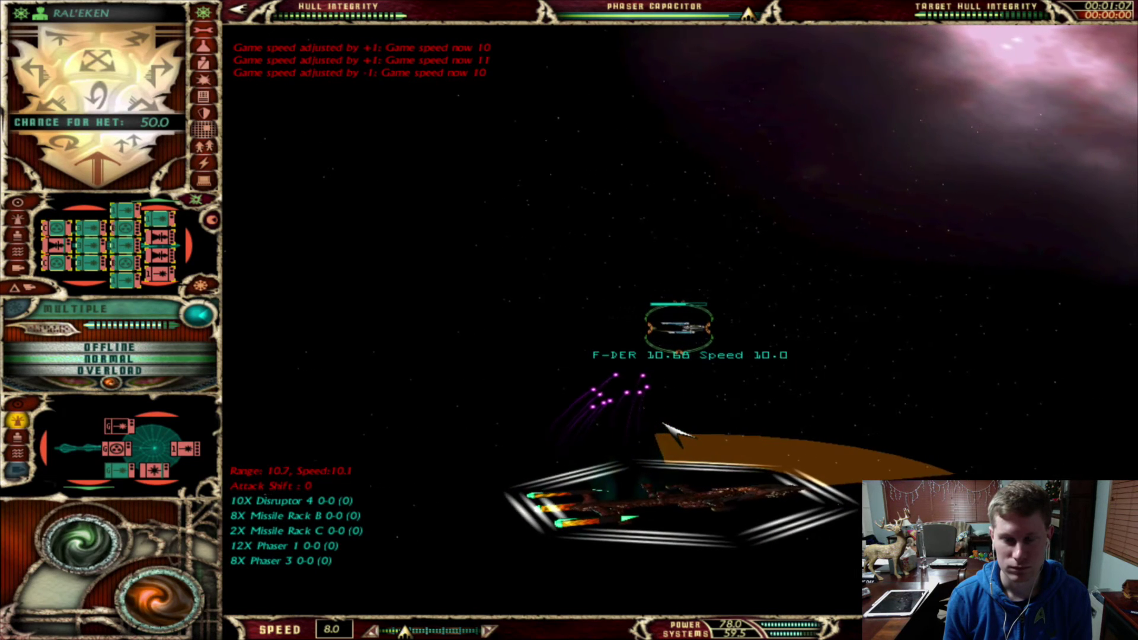
key(f)
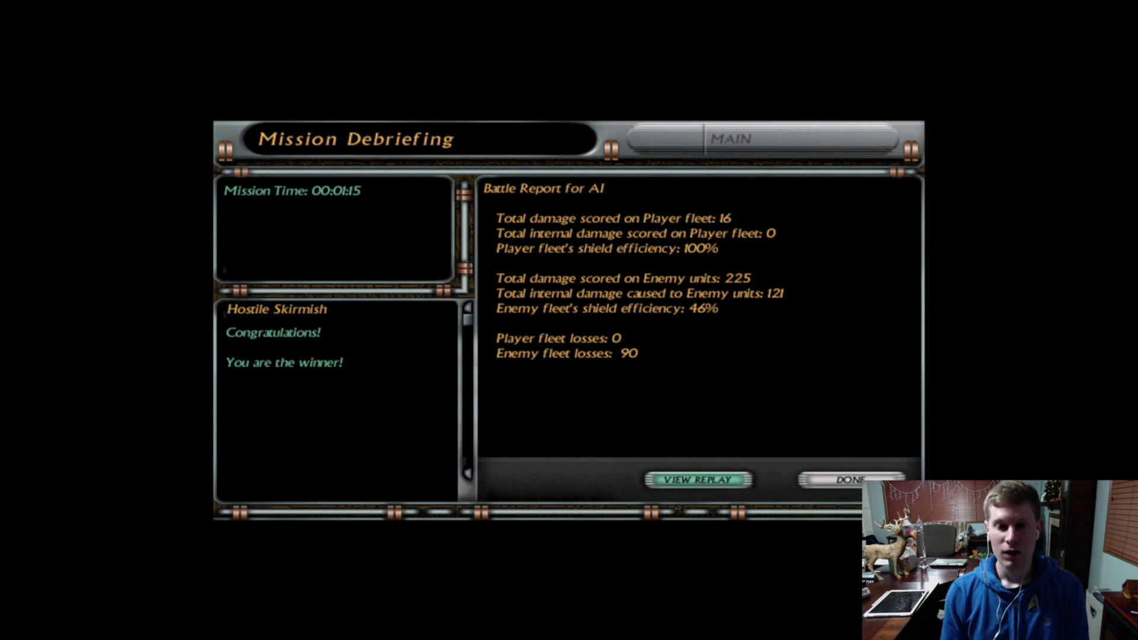
Close the winning Mission Debriefing to return to Select Skirmish
click(850, 480)
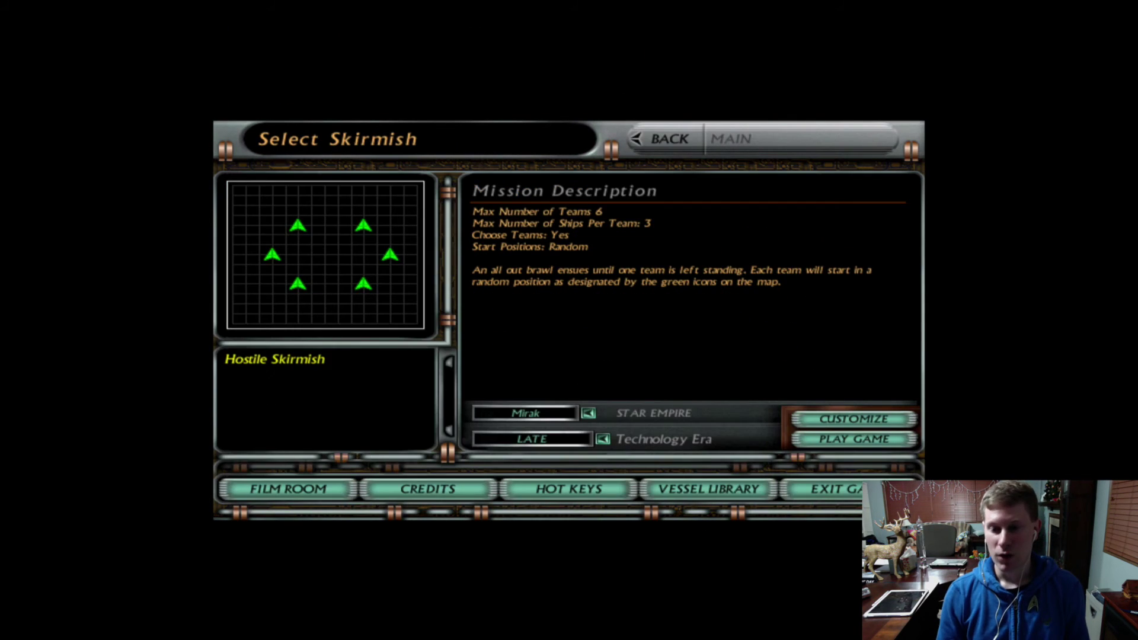